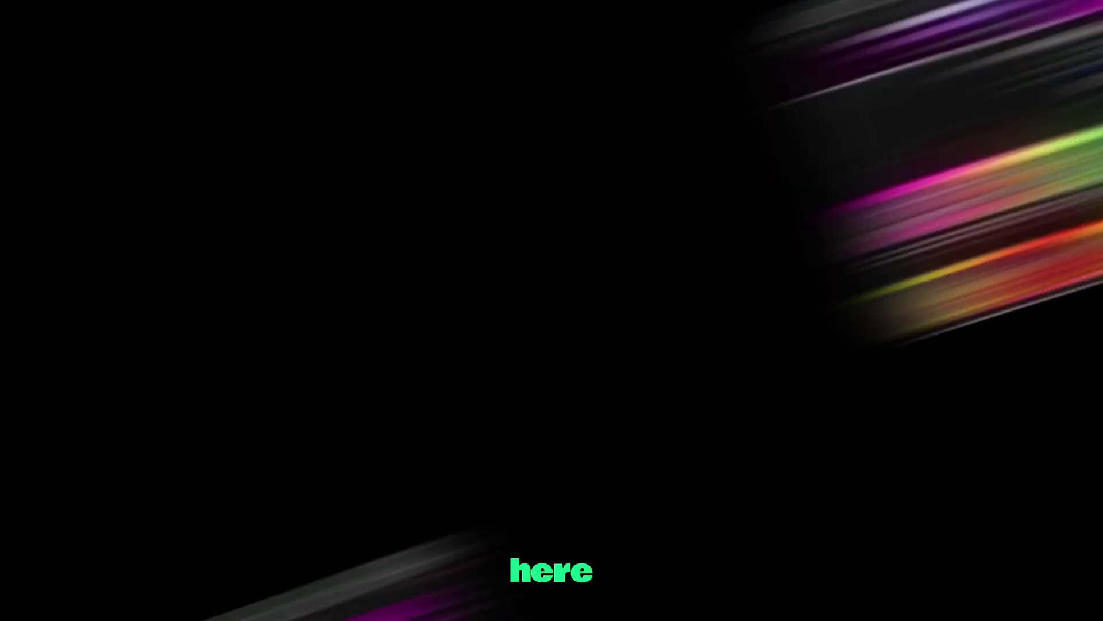
- Subscribe to the AutoGPT tutorials channel and show its notification options
scroll(552, 310, down, 5)
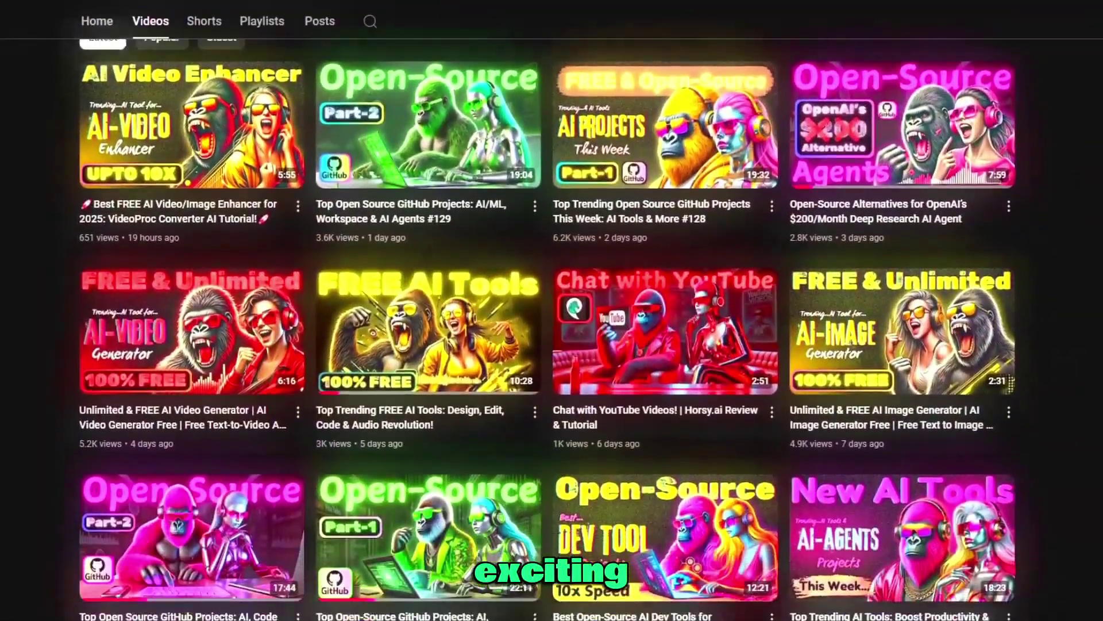
scroll(552, 311, down, 4)
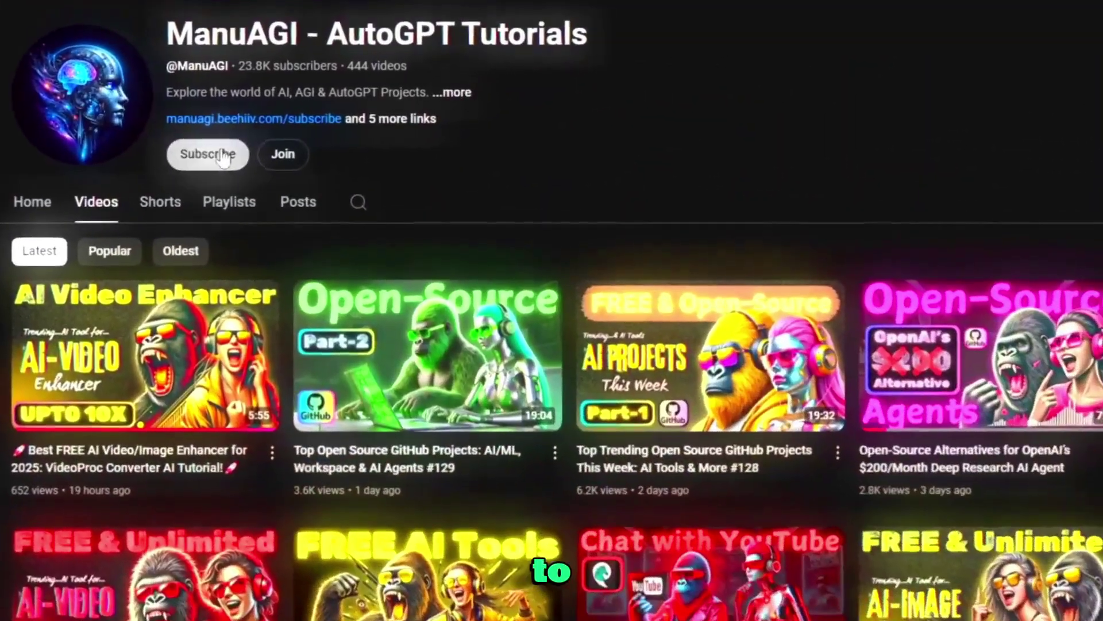
click(264, 156)
click(279, 158)
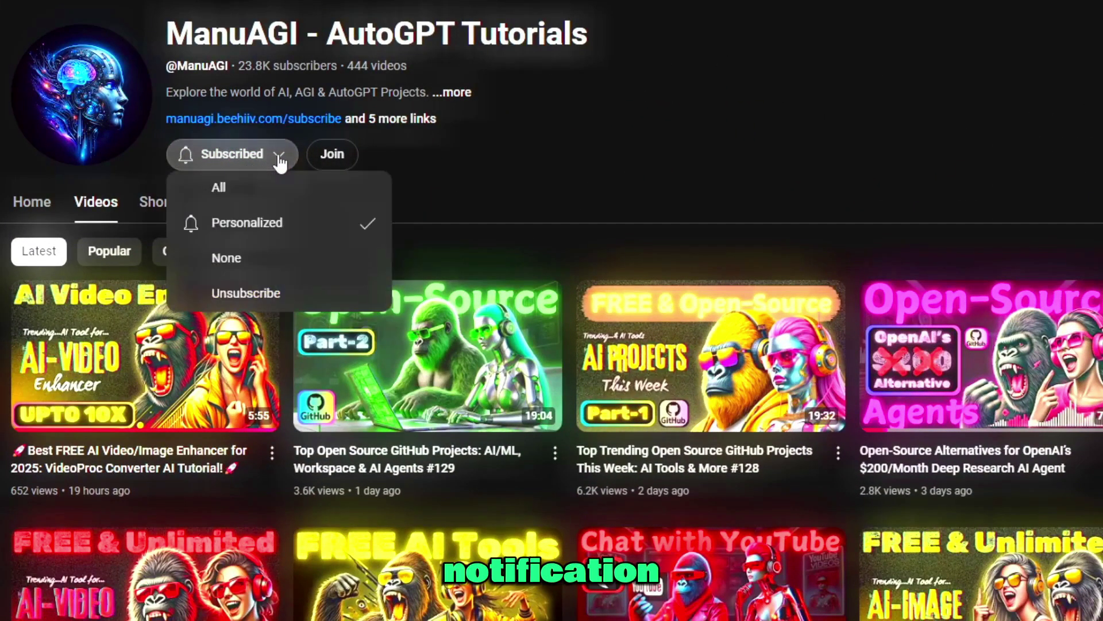
- Close the channel's notification options list
click(245, 191)
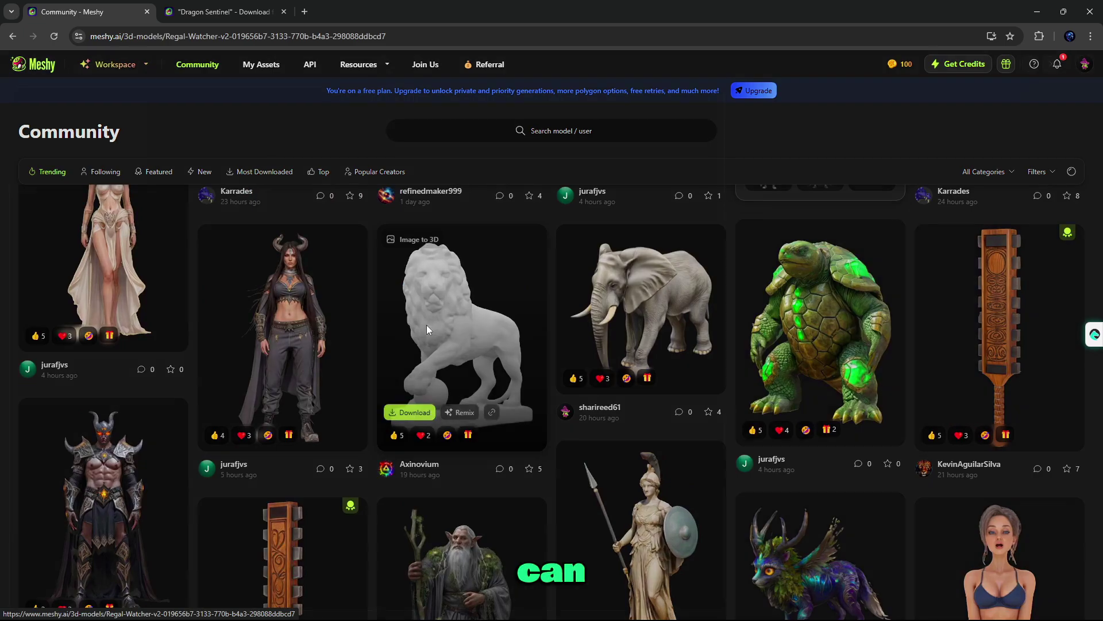
- Remix the Regal Watcher lion model, then go back to the previous page
click(427, 325)
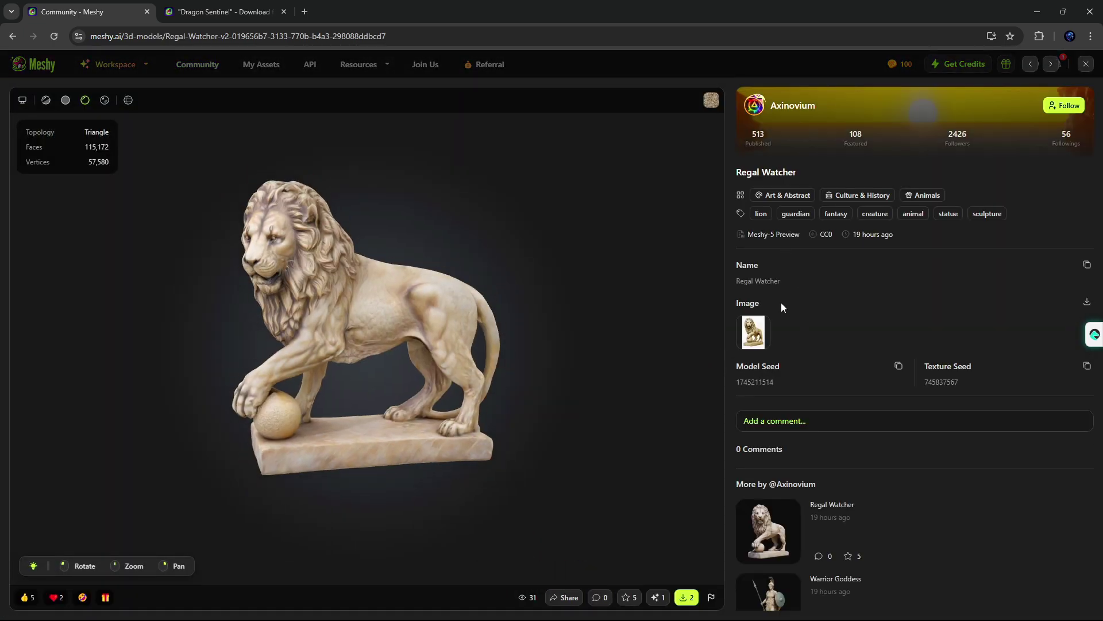
scroll(780, 302, down, 3)
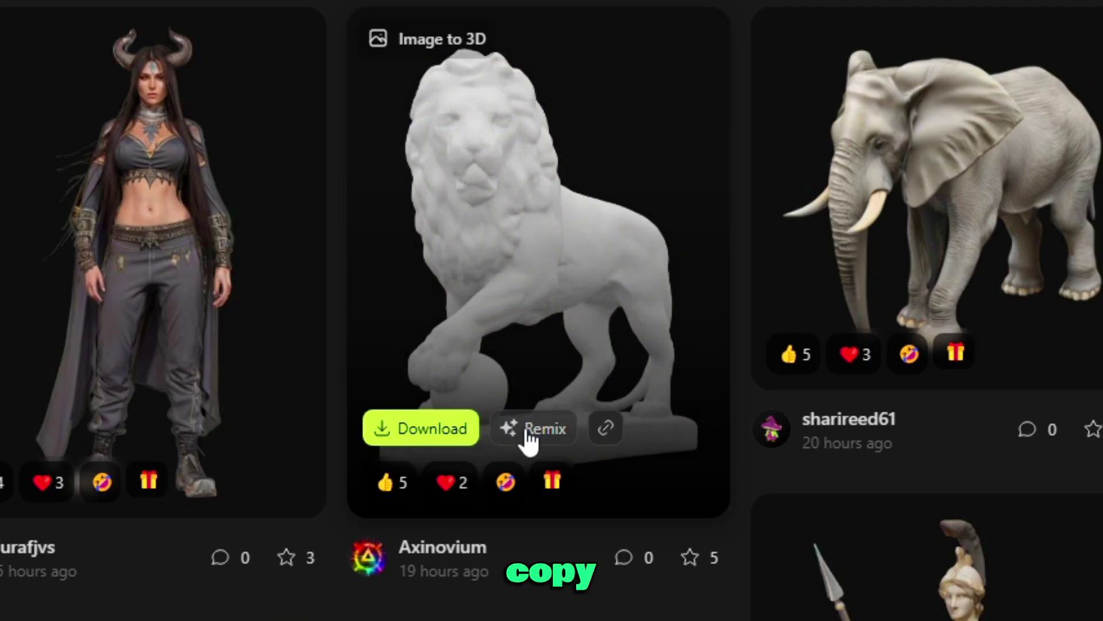
click(527, 431)
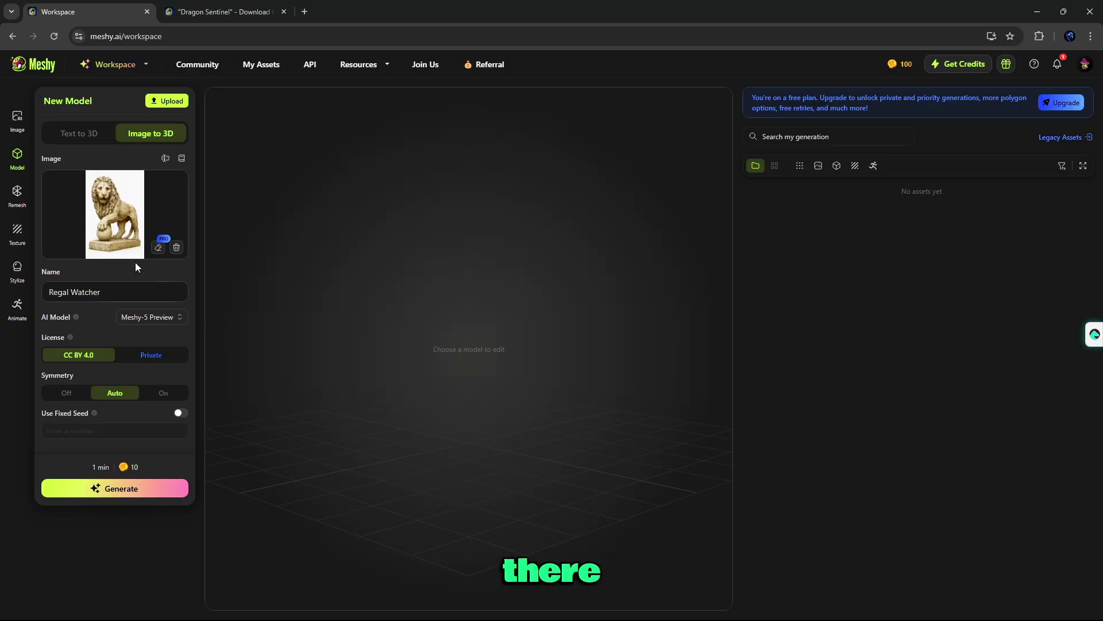
key(alt+Left)
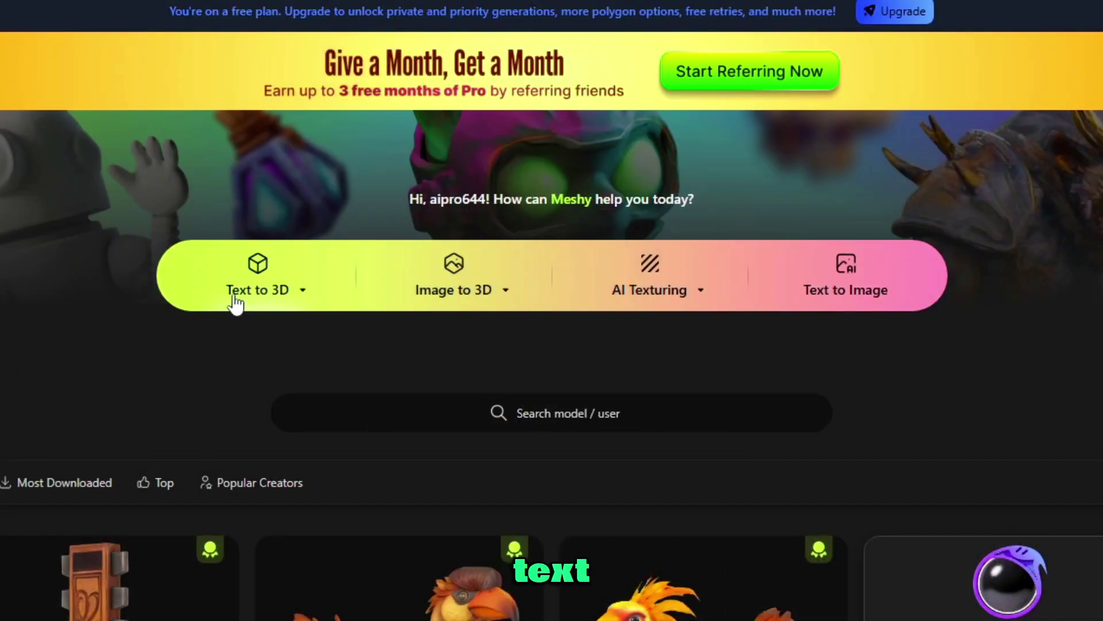
mouse_move(403, 259)
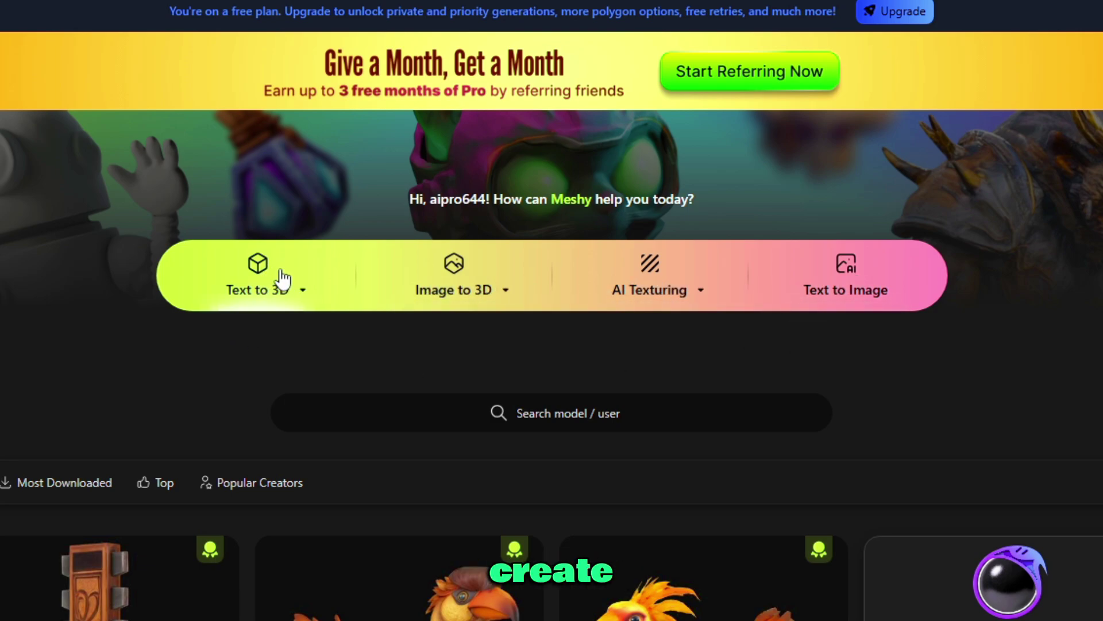
- Generate Text to 3D draft models from the prompt 'cute dog,'
click(326, 300)
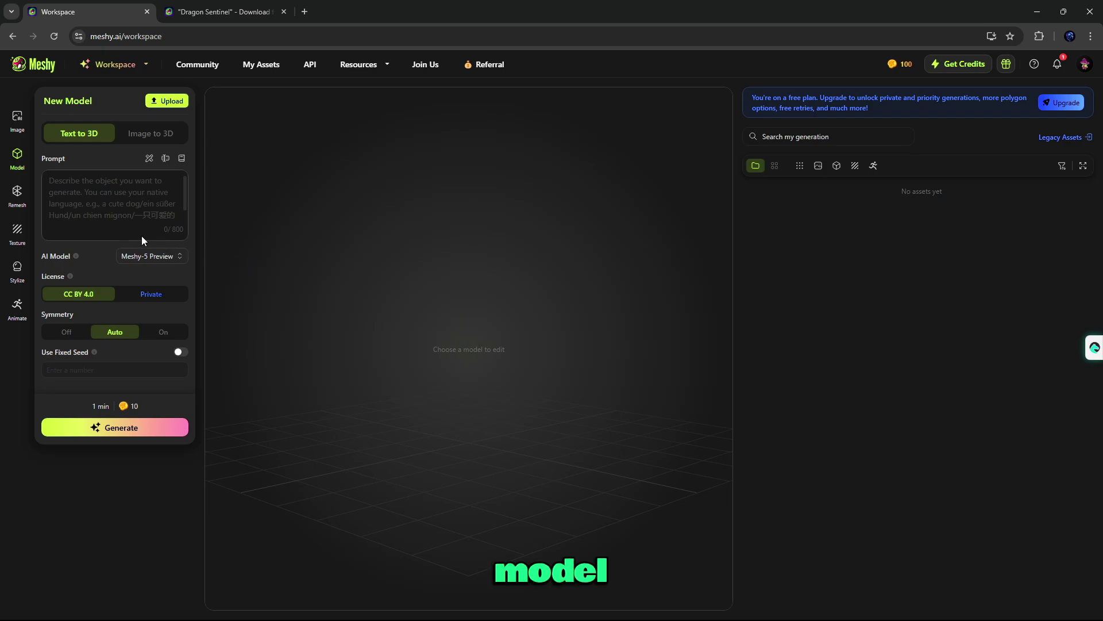
click(156, 139)
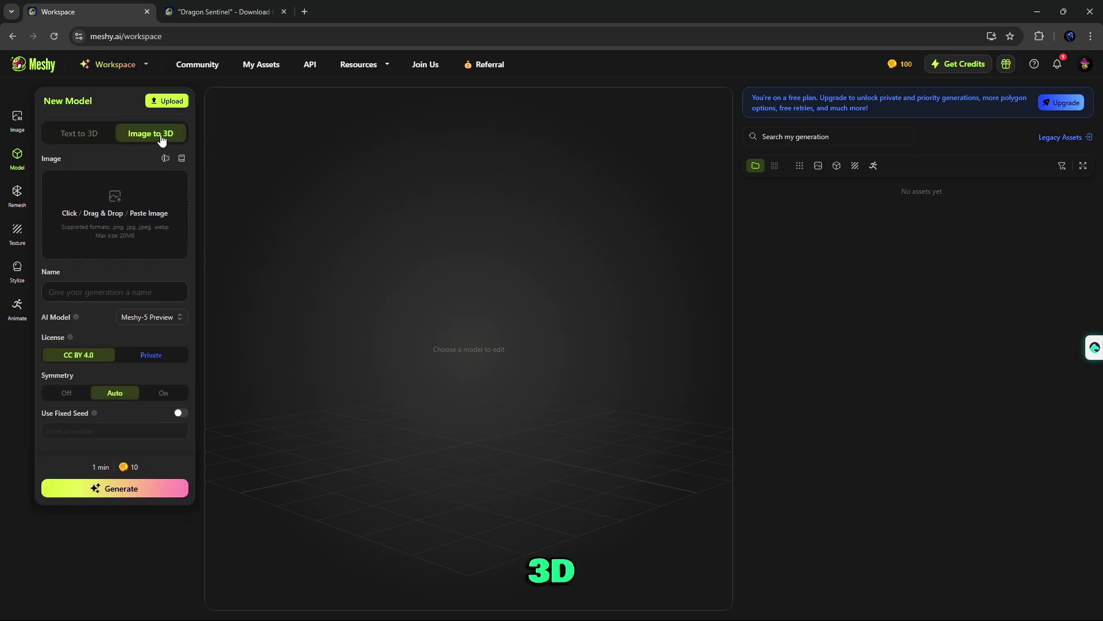
click(79, 137)
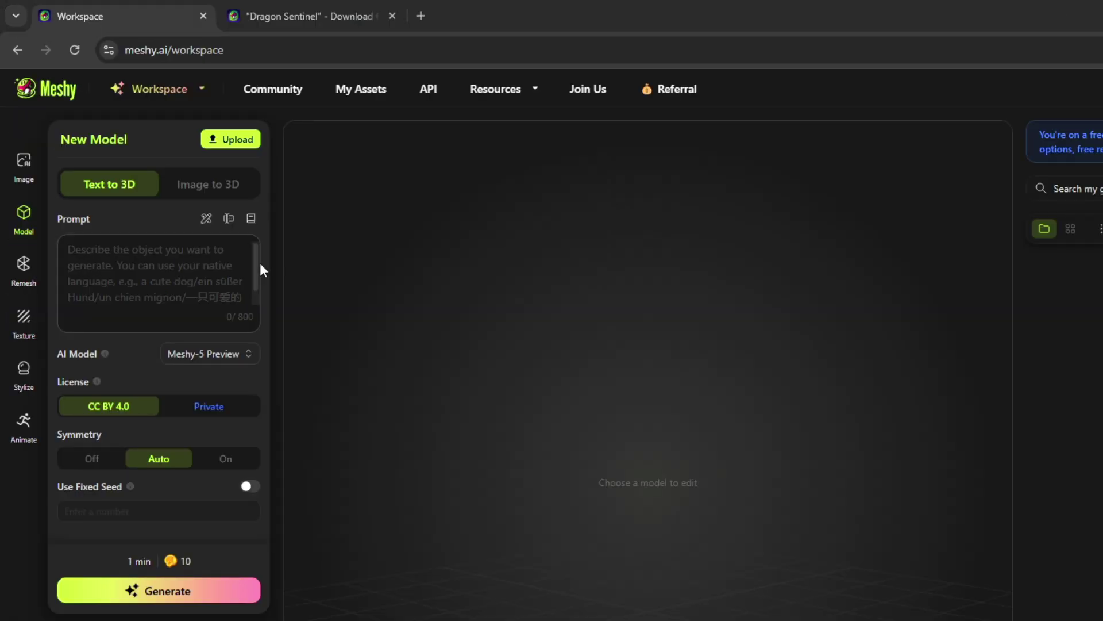
click(161, 263)
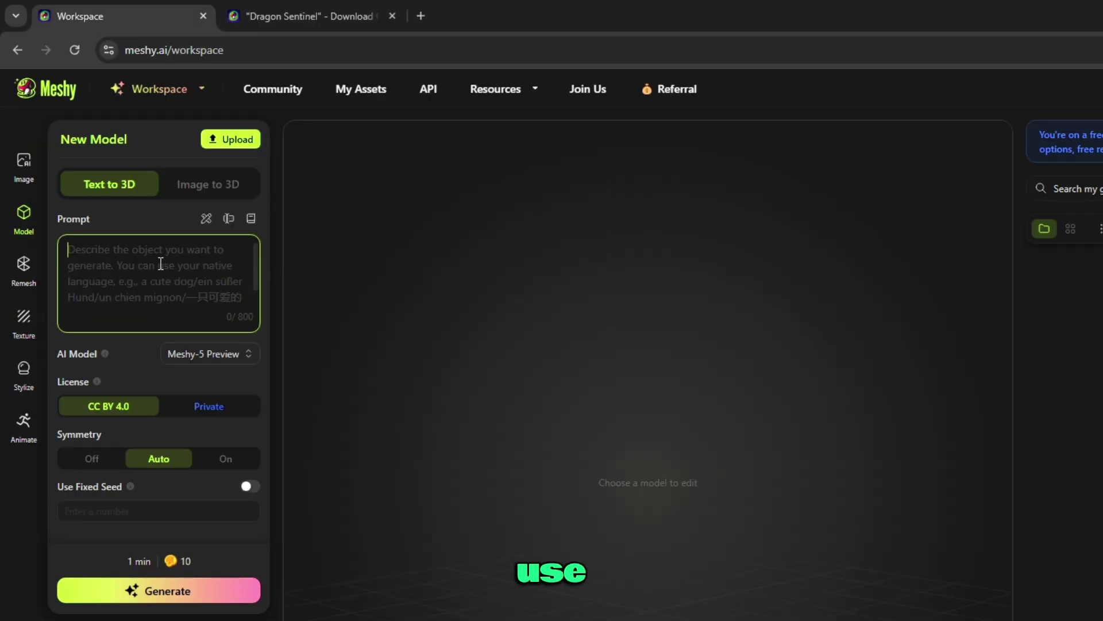
text(cute dog,)
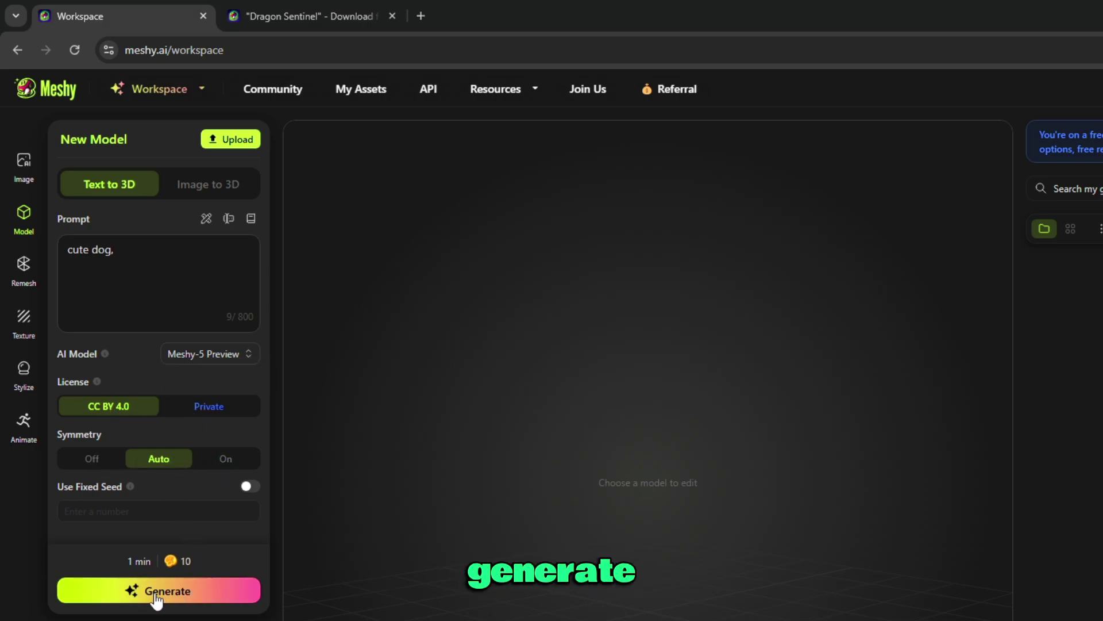
click(137, 592)
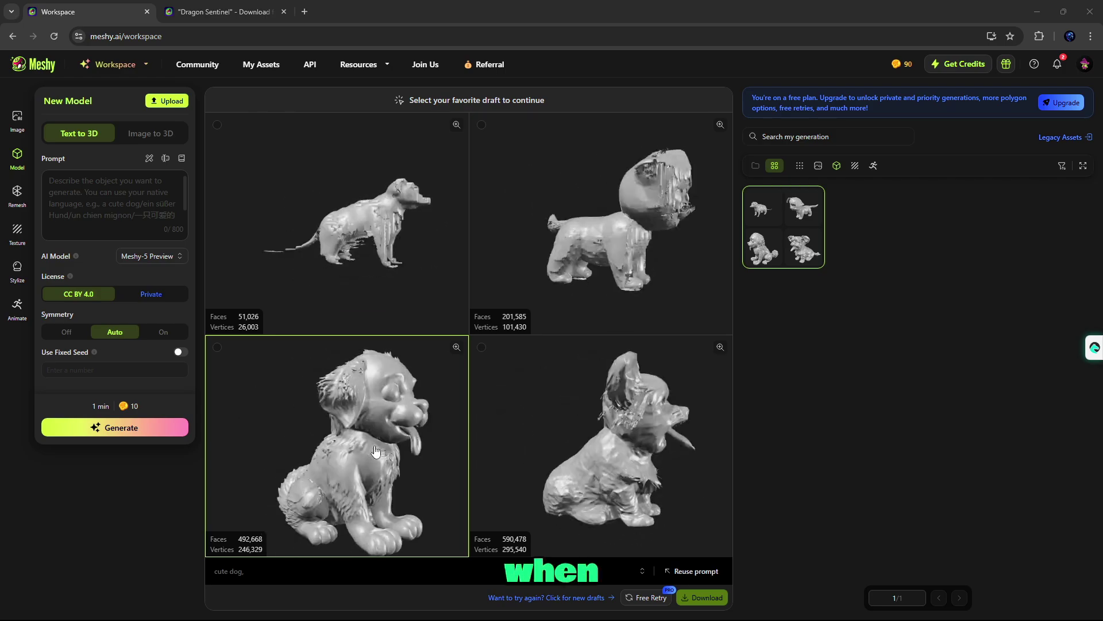
- Pick the sitting dog draft and set a Fixed 10K polycount with Triangle topology
click(377, 453)
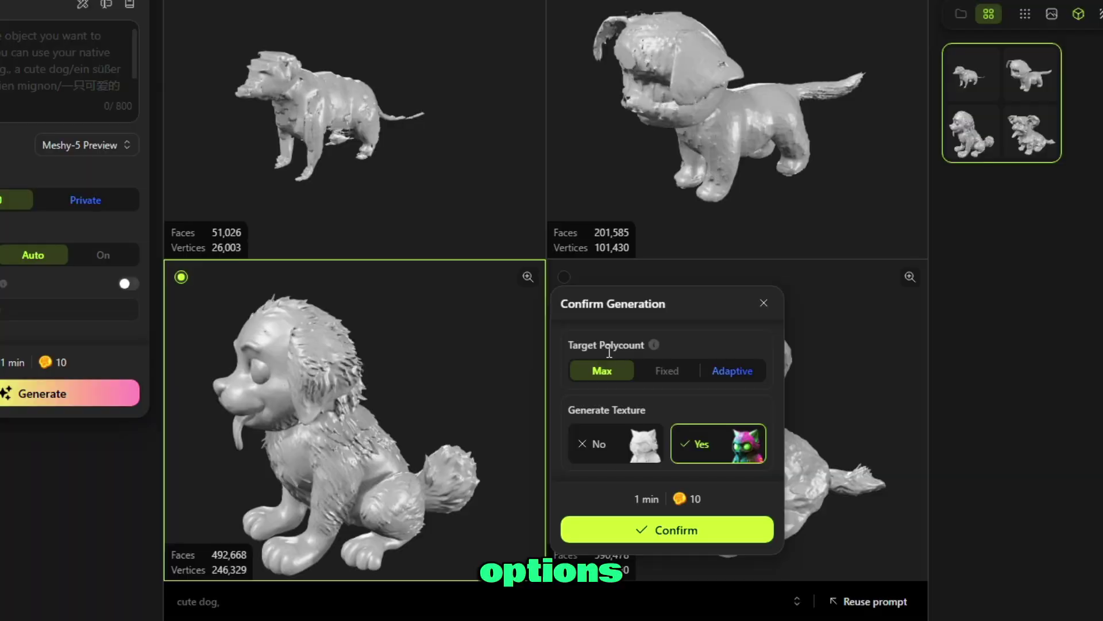
click(661, 372)
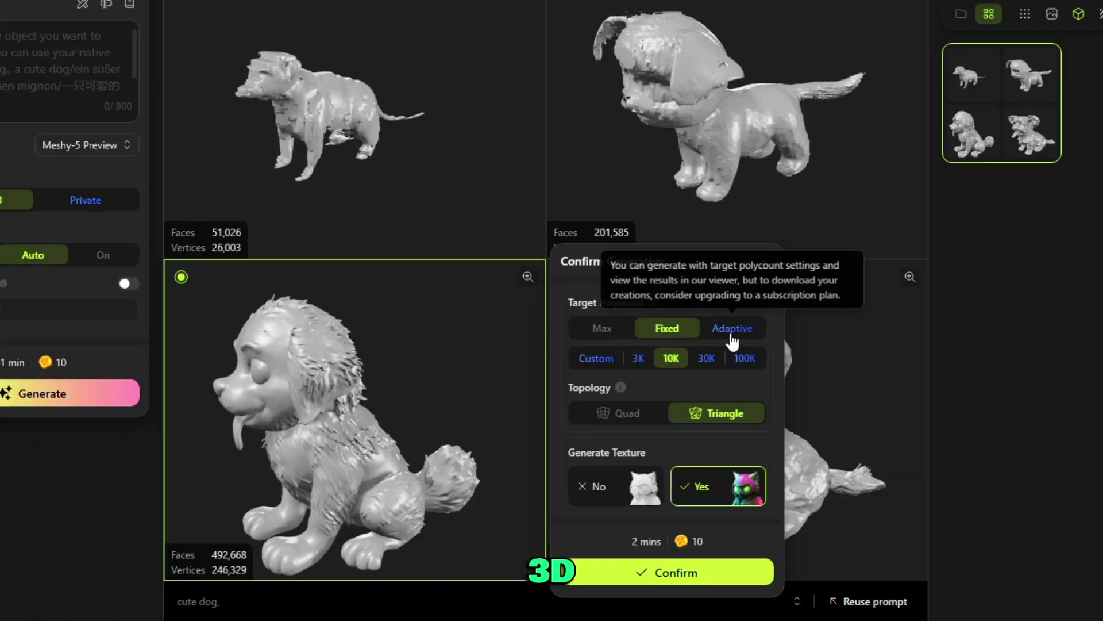
click(725, 332)
click(688, 359)
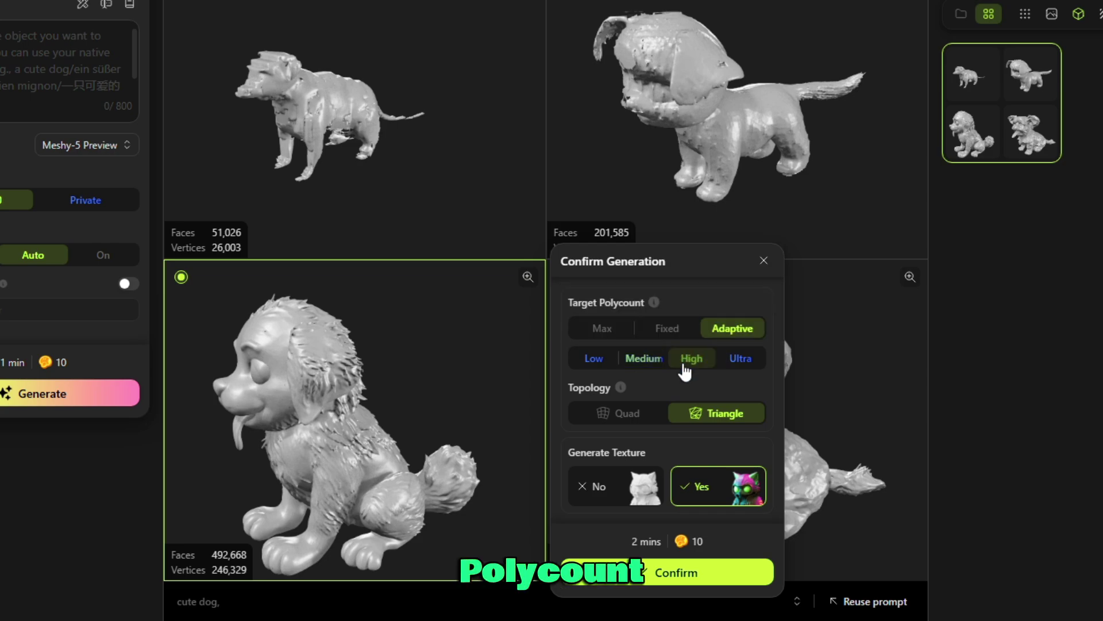
click(655, 360)
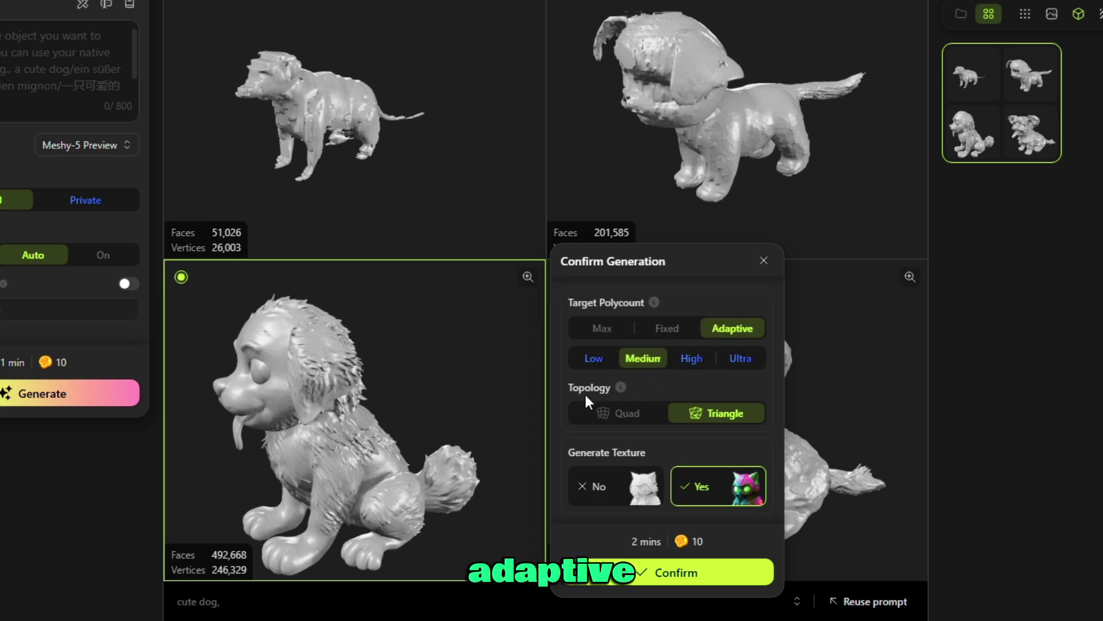
click(628, 419)
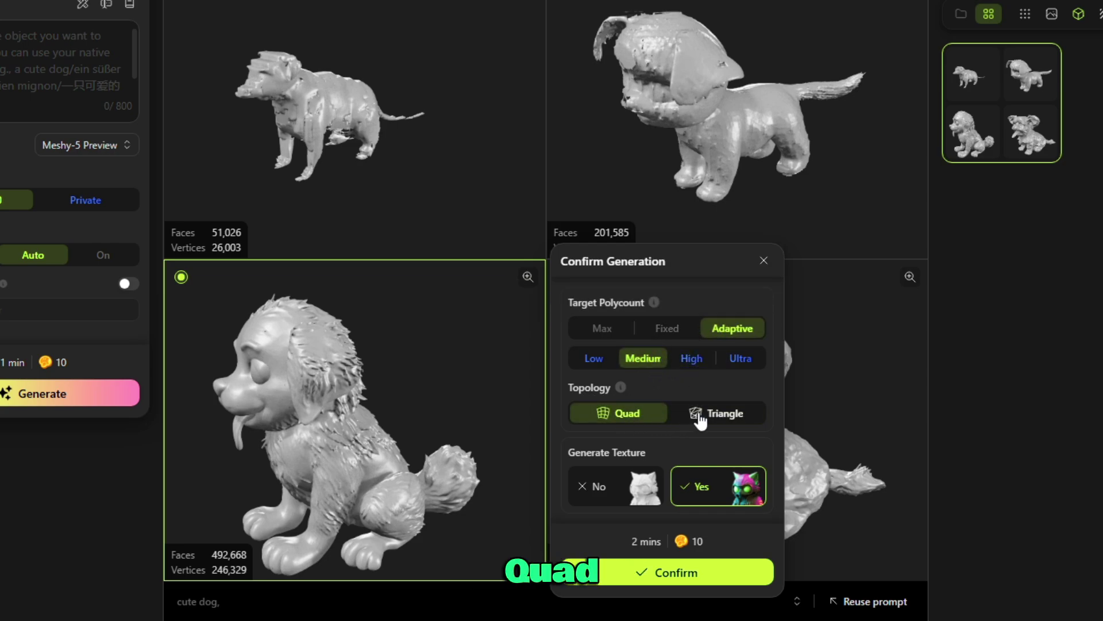
click(700, 422)
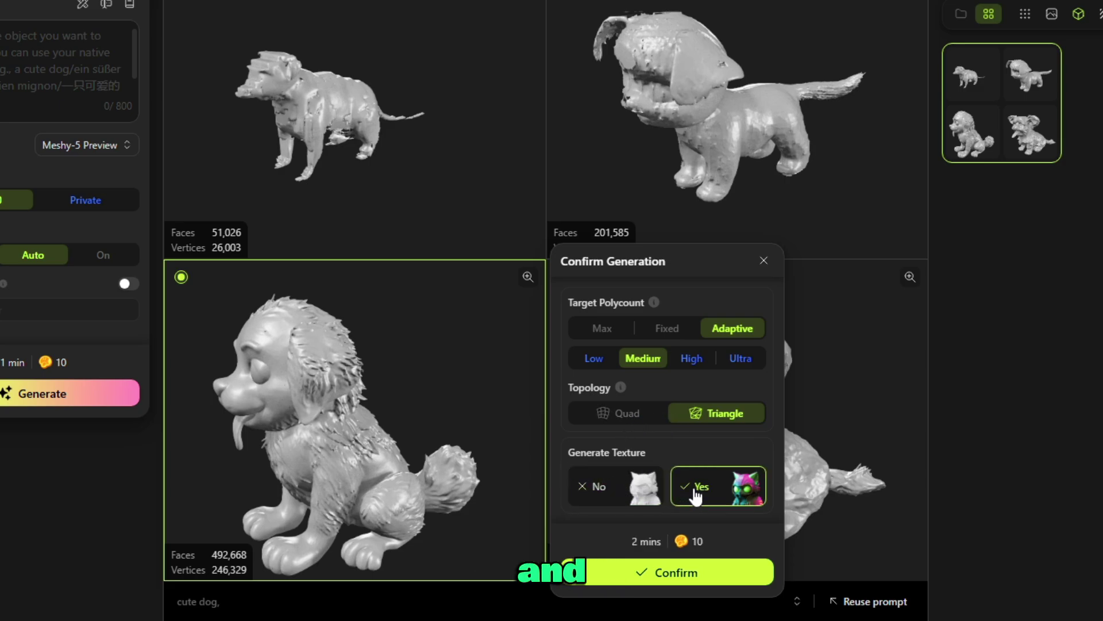
click(625, 332)
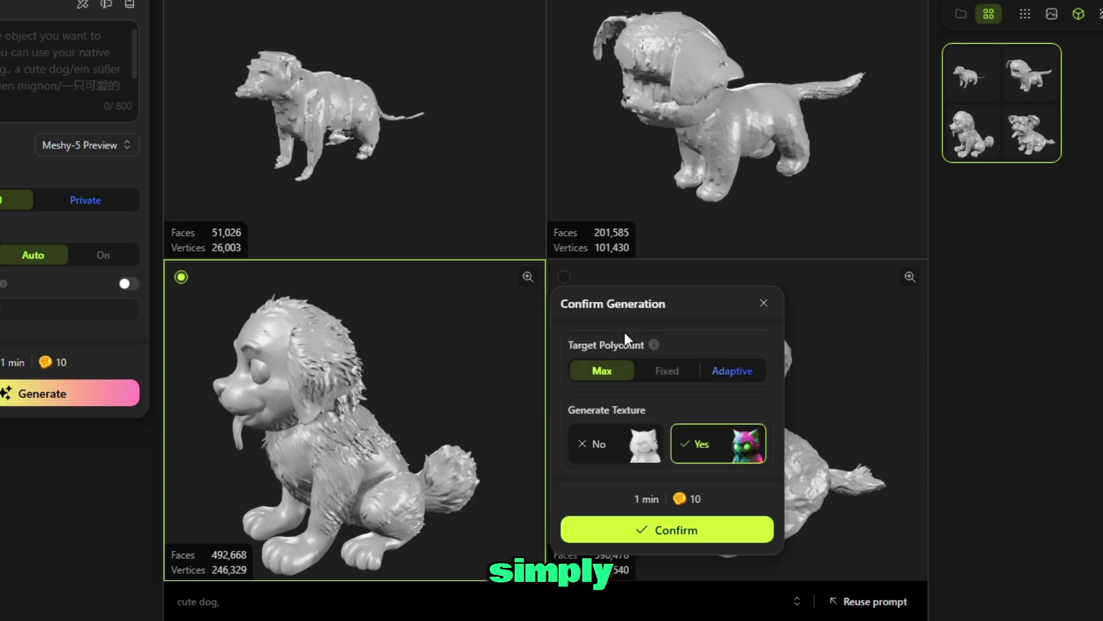
click(668, 372)
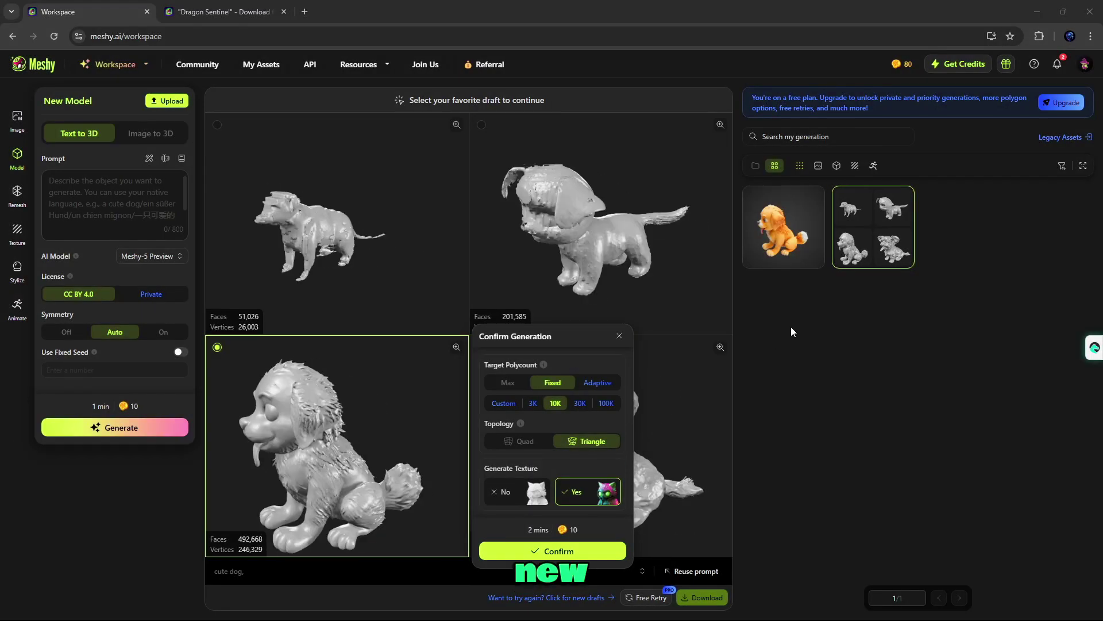
- Open the textured orange dog, orbit it to a side view, and show the prompt helper
key(Escape)
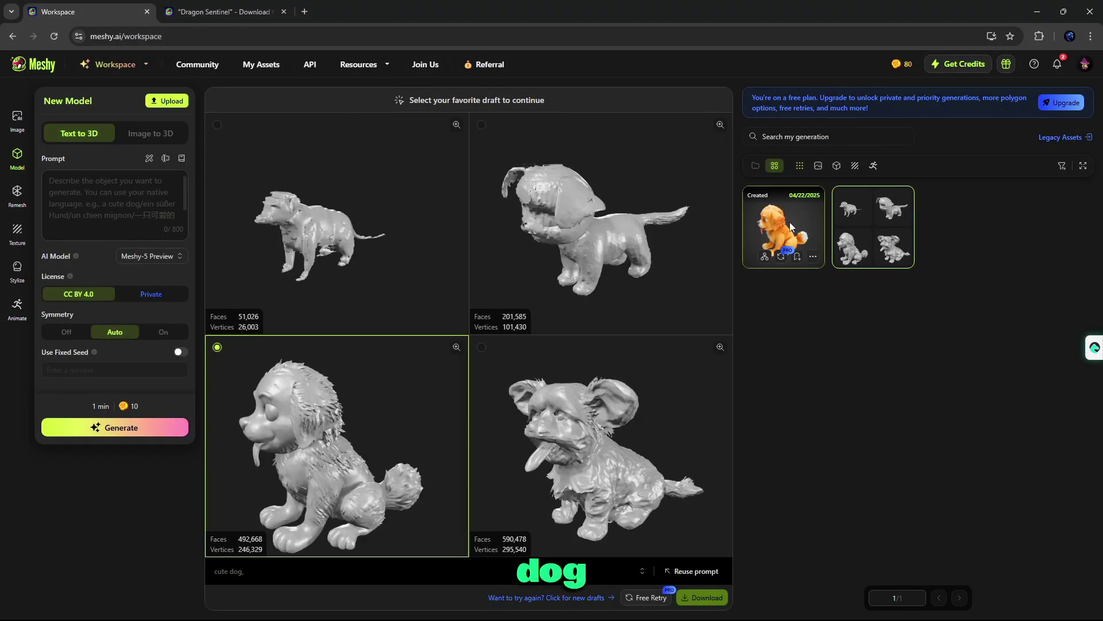
click(781, 233)
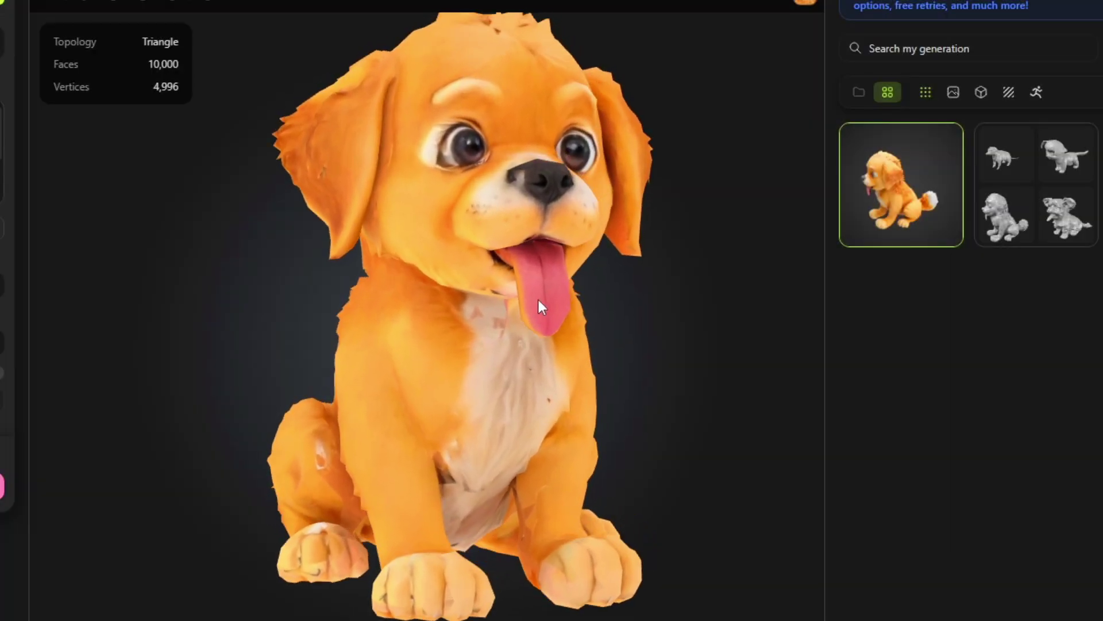
scroll(535, 322, up, 3)
drag(506, 344, 788, 300)
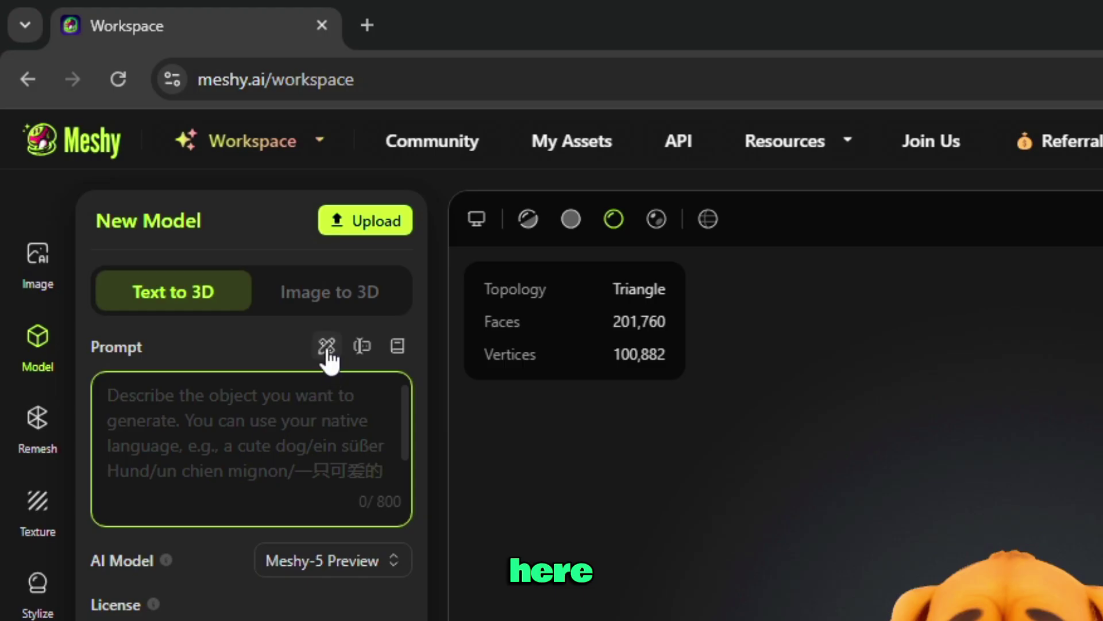
click(149, 160)
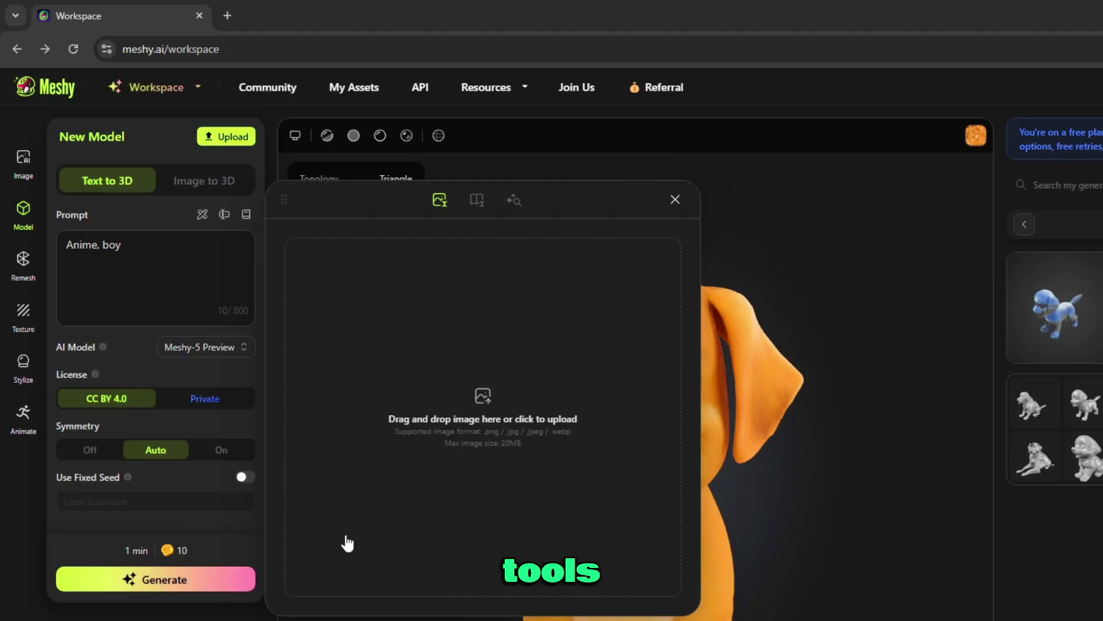
- Browse the prompt preset library's material, detail and character pose presets
click(475, 202)
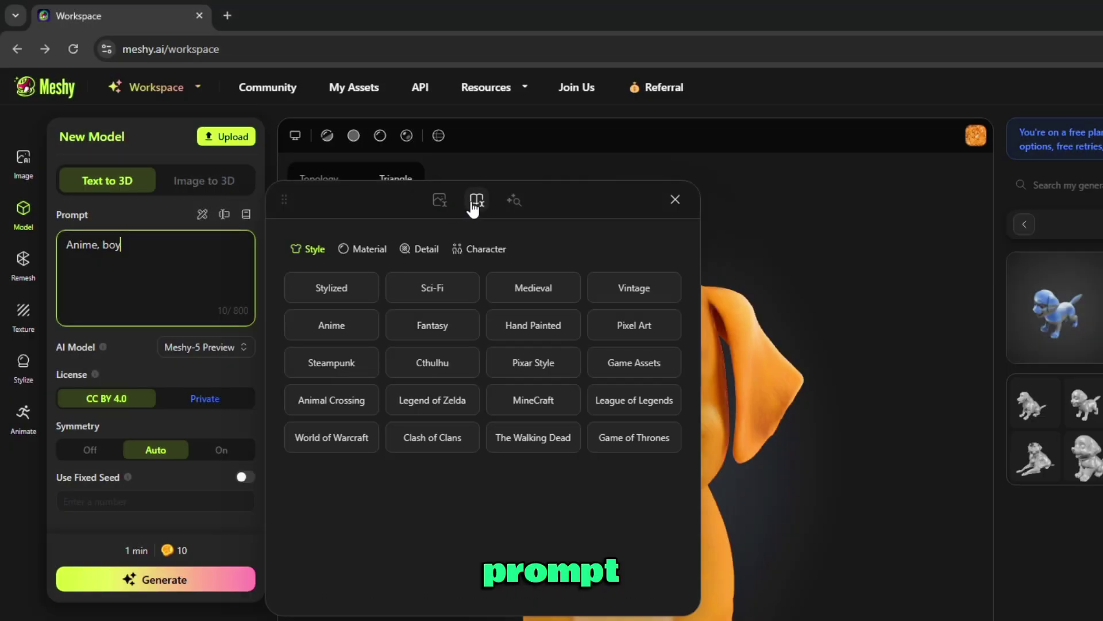
click(381, 252)
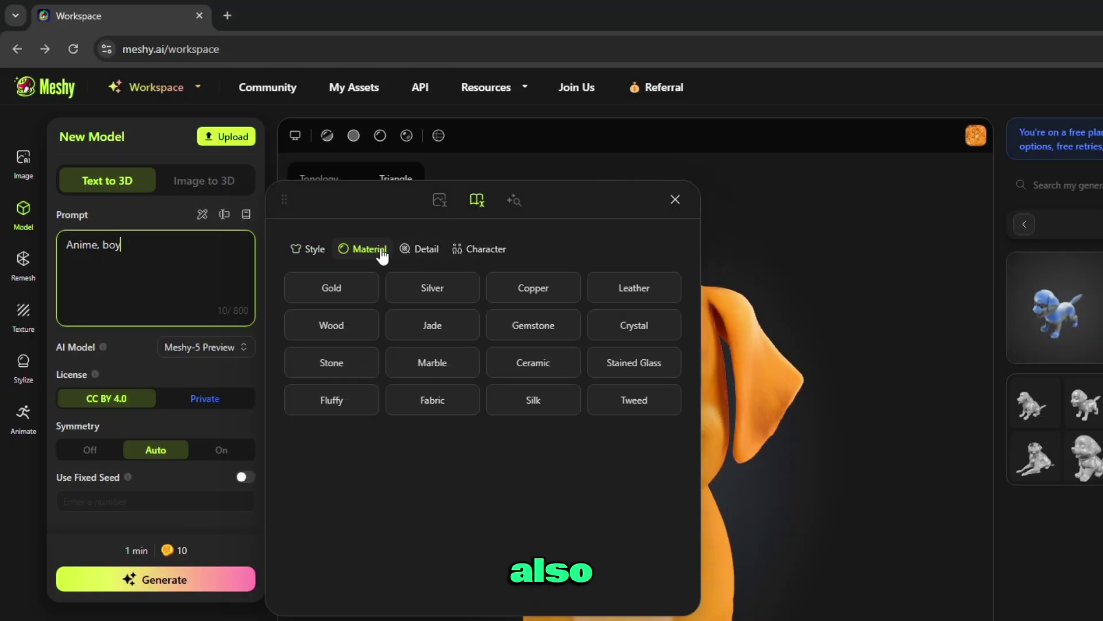
click(420, 252)
click(463, 253)
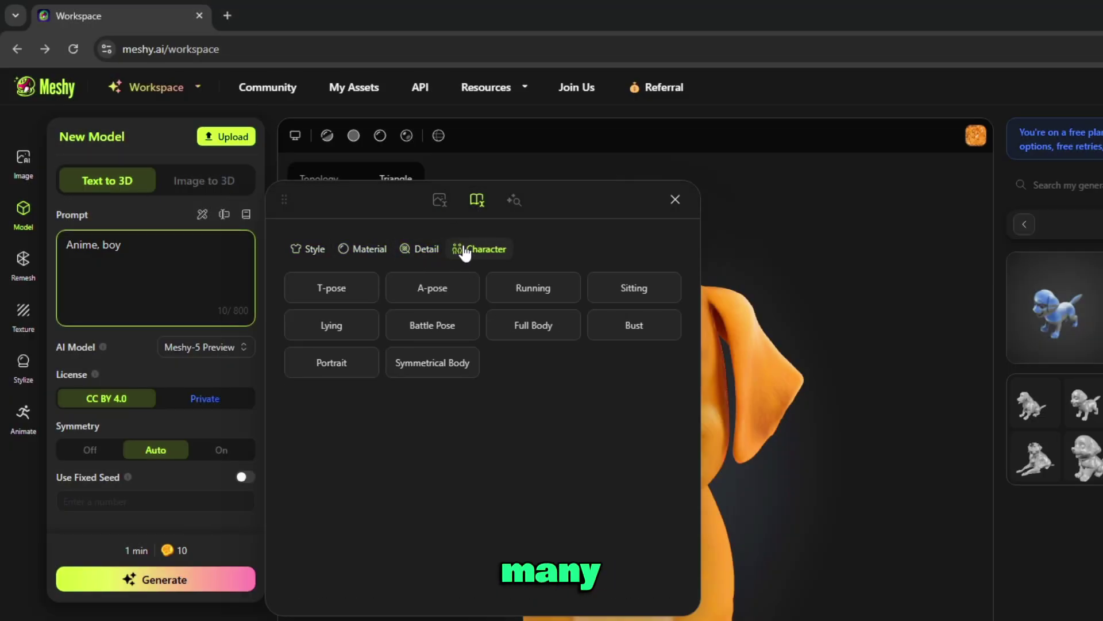
- Browse trending models in the community Model Explorer, then show the dog in Solid Mode
click(513, 201)
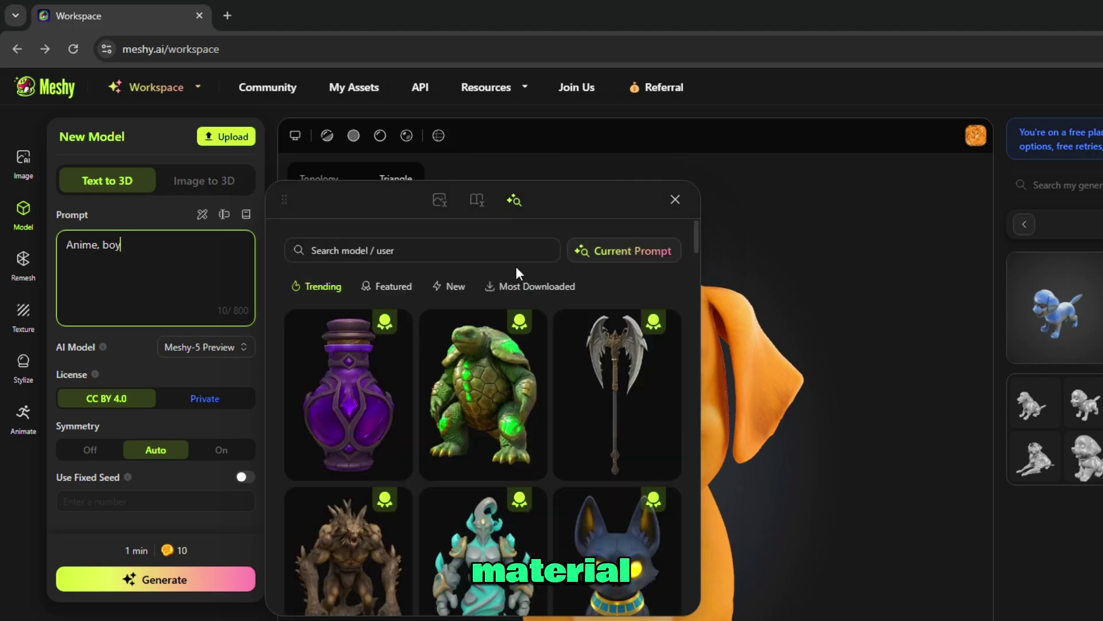
drag(697, 232, 693, 330)
scroll(657, 374, down, 15)
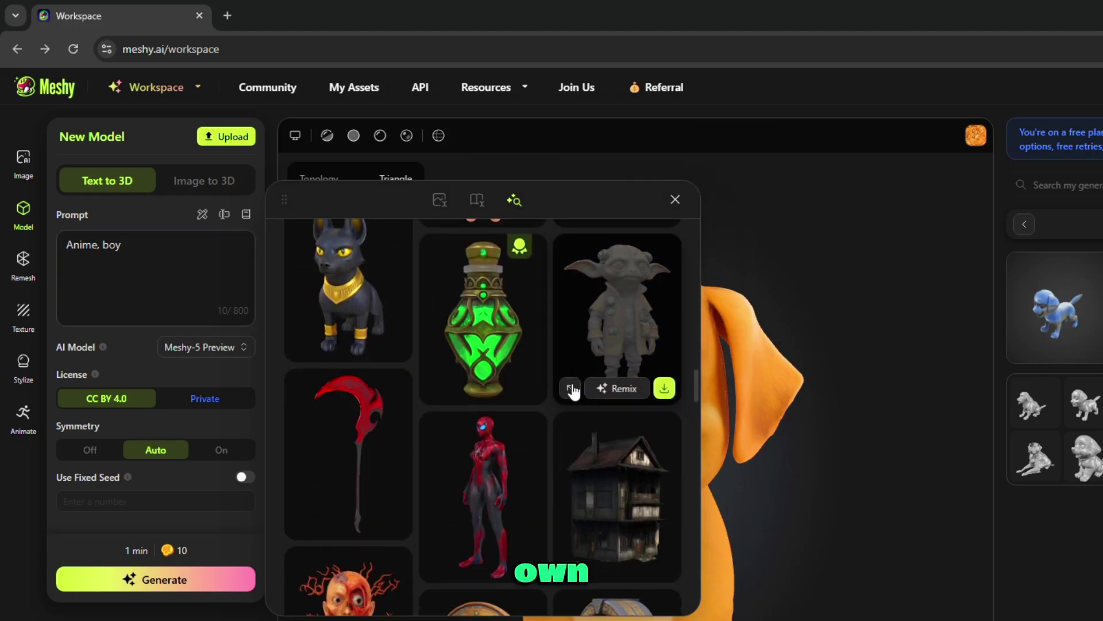
scroll(536, 404, down, 4)
scroll(413, 417, up, 6)
scroll(414, 412, down, 5)
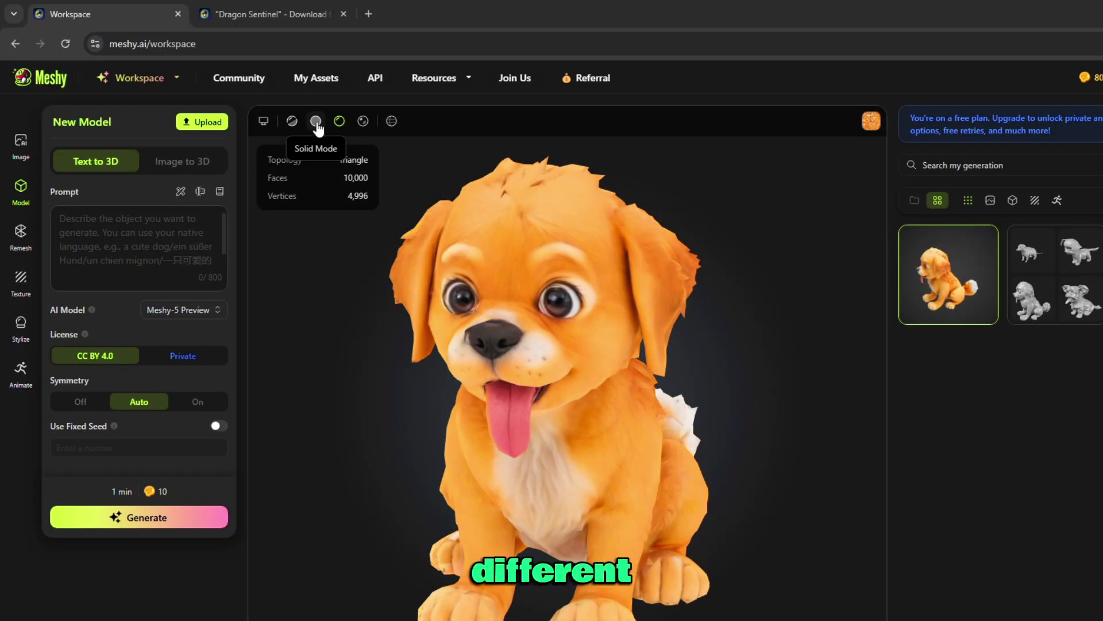
click(317, 122)
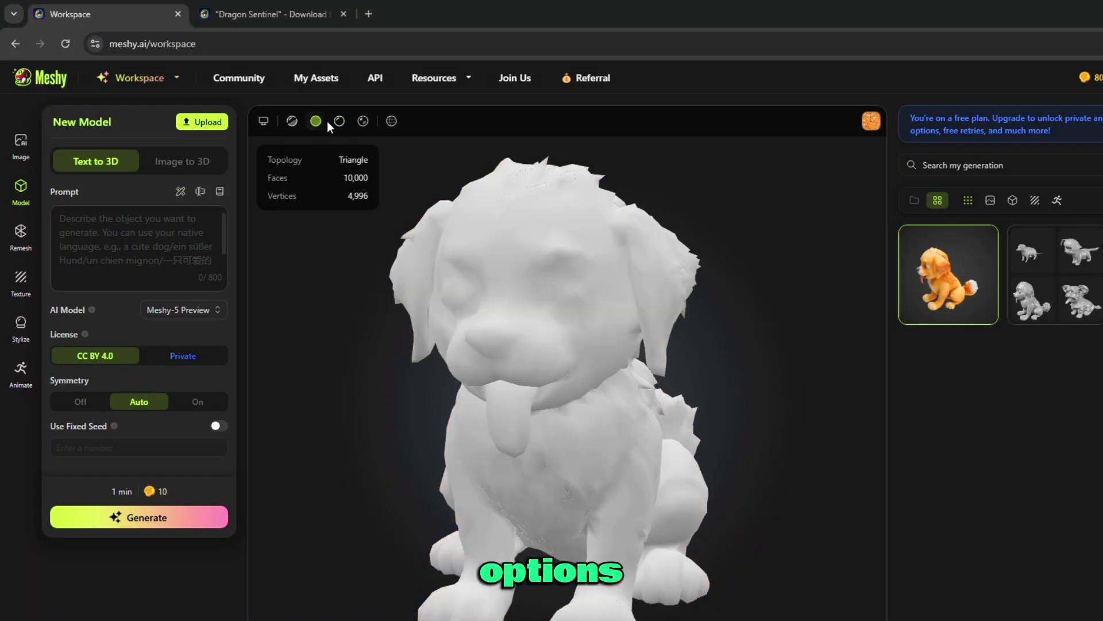
- Restore the dog's texture, preview realistic lighting, and toggle the wireframe overlay on, off, on
click(339, 123)
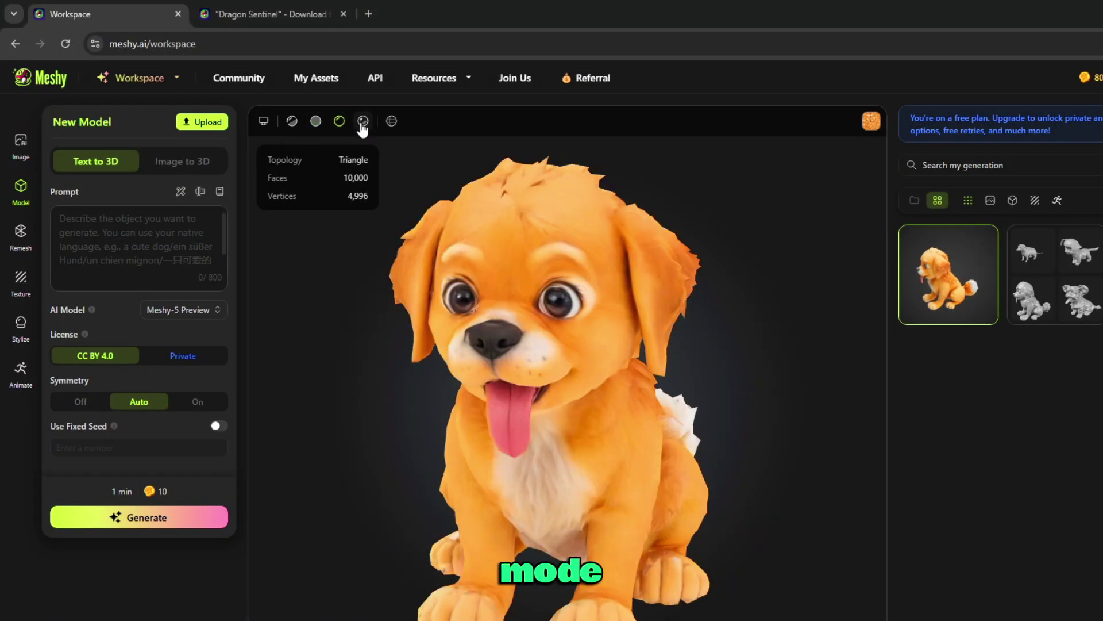
click(362, 122)
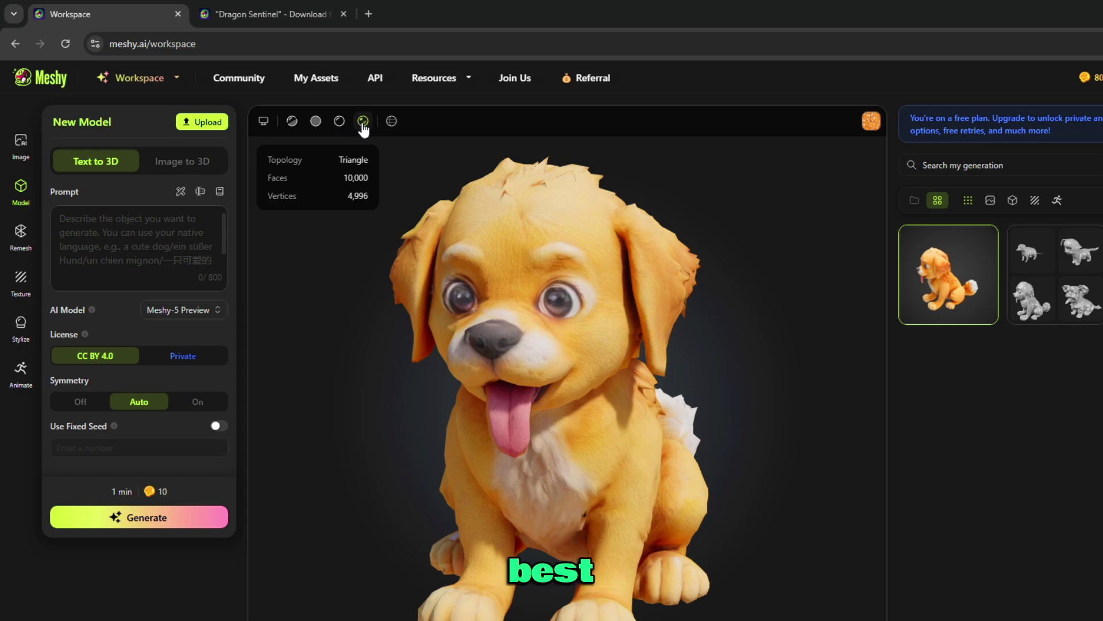
click(391, 122)
click(391, 122)
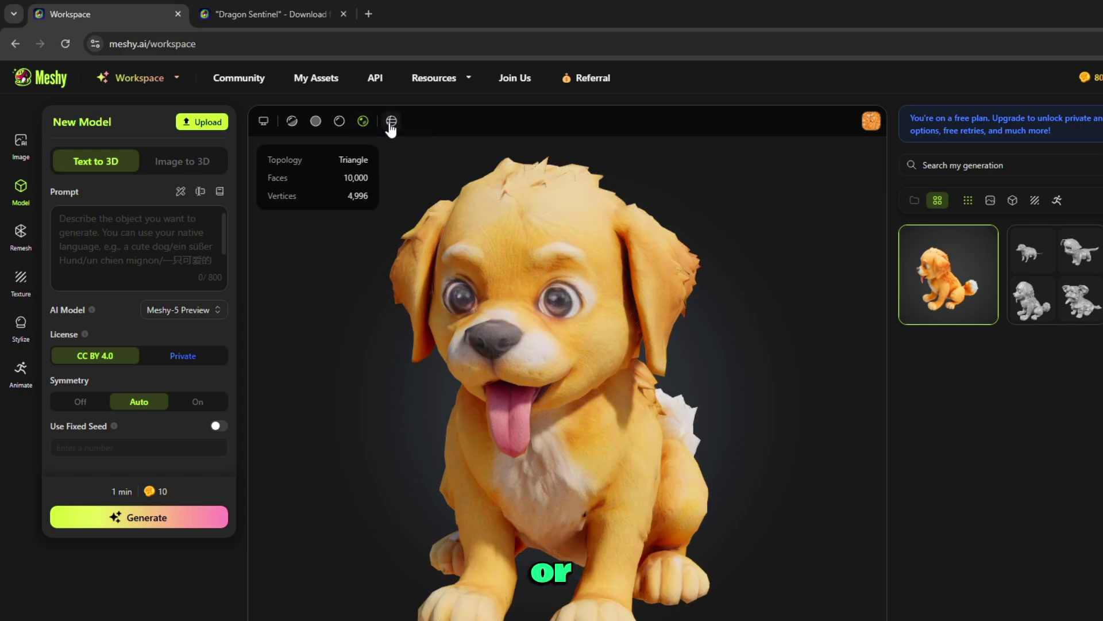
click(391, 121)
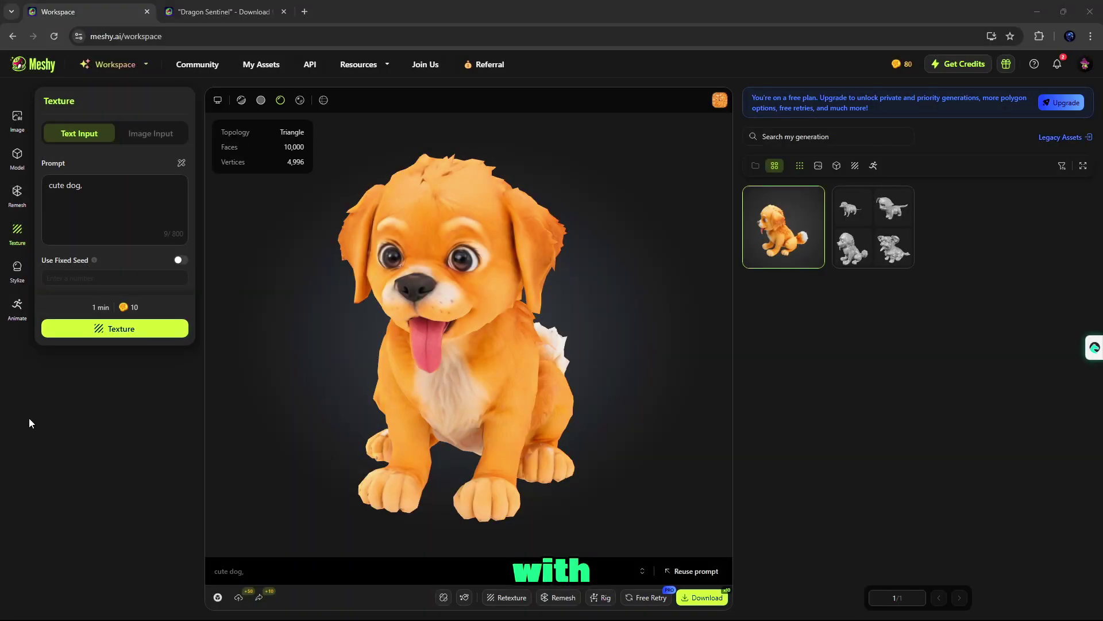
- Paint the top of the dog's head as the area for AI texture editing
click(443, 597)
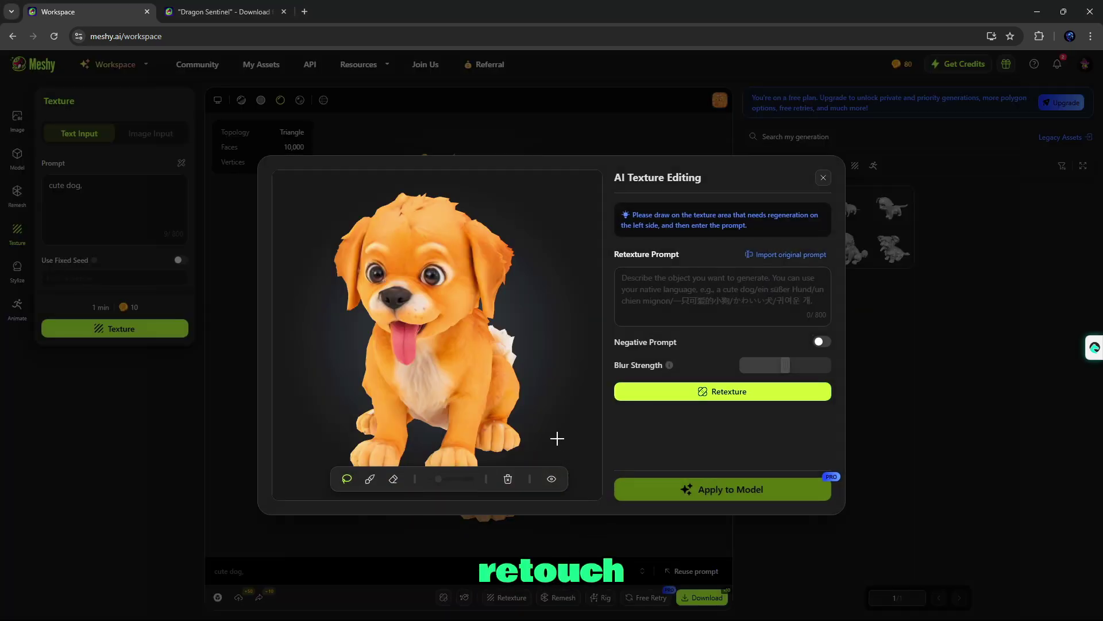
click(371, 479)
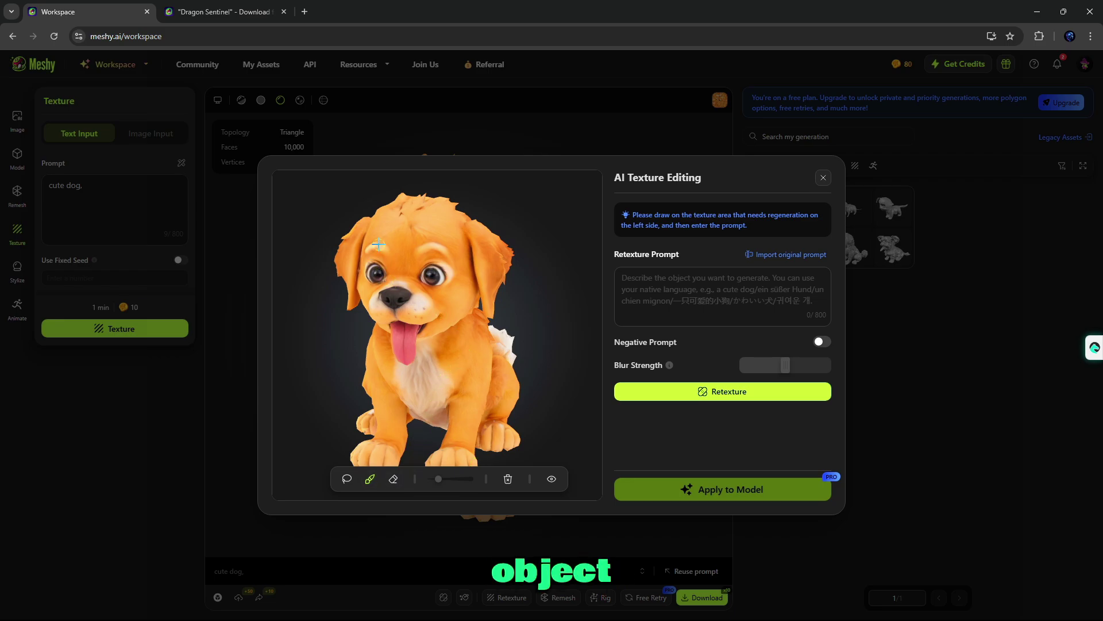
mouse_move(416, 221)
mouse_down()
mouse_move(383, 215)
mouse_move(419, 193)
mouse_up()
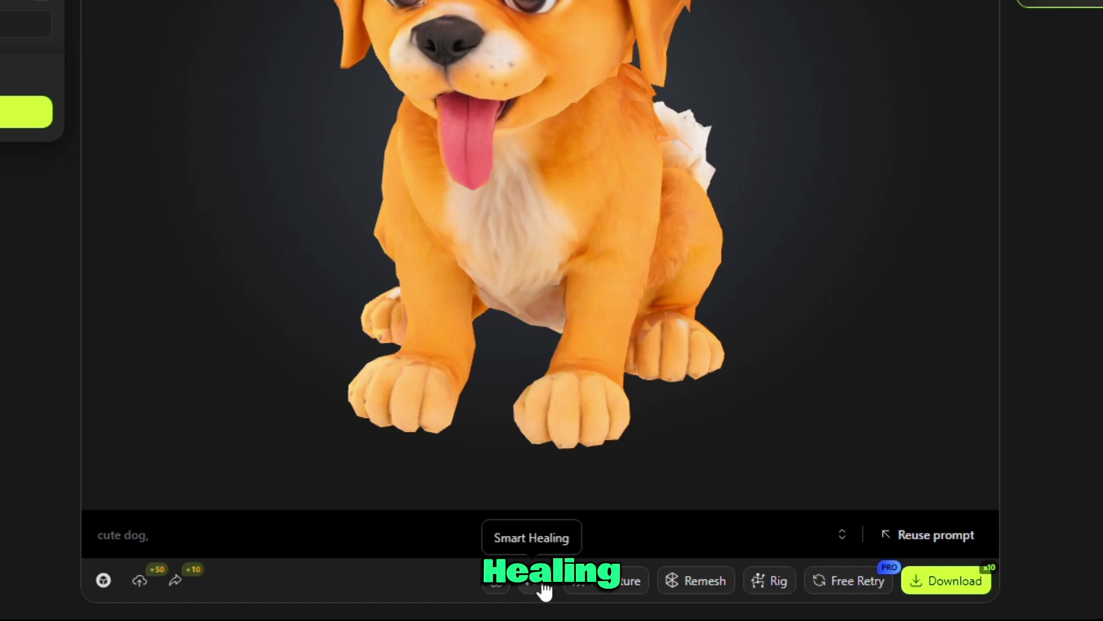
- Mark the dog's tongue for Smart Healing repair, then open the download settings
click(540, 586)
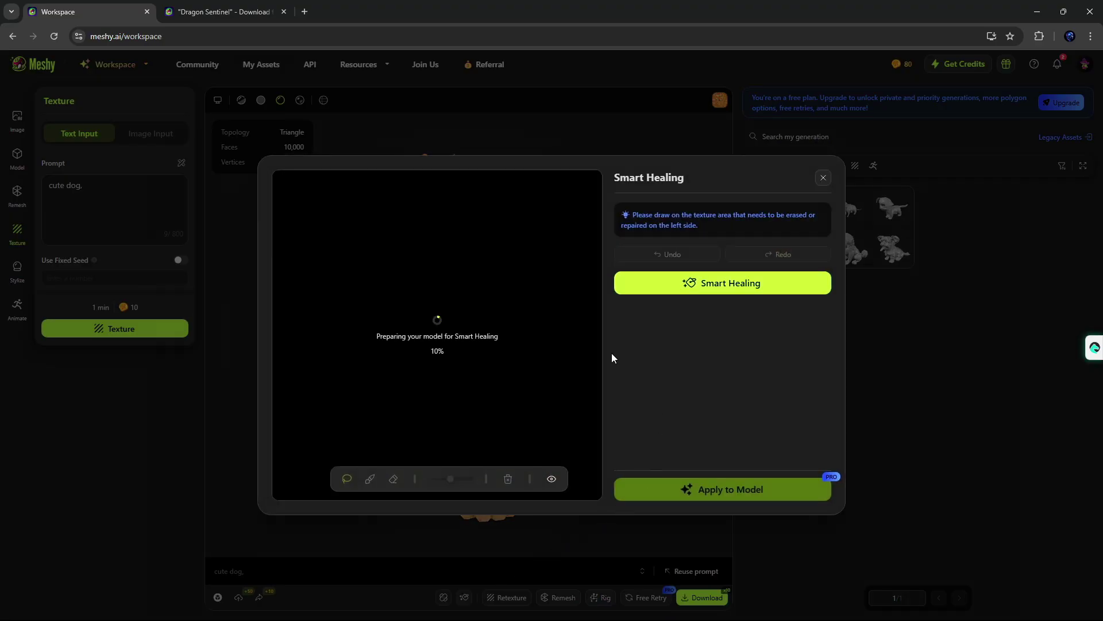
click(370, 479)
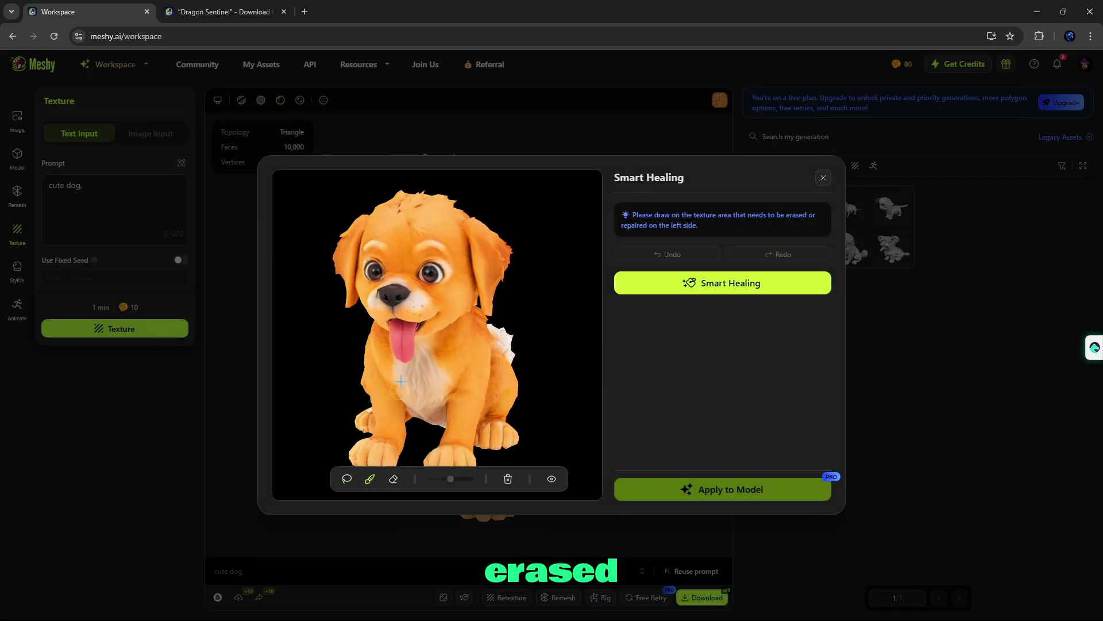
mouse_move(395, 323)
mouse_down()
mouse_move(403, 358)
mouse_move(409, 328)
mouse_up()
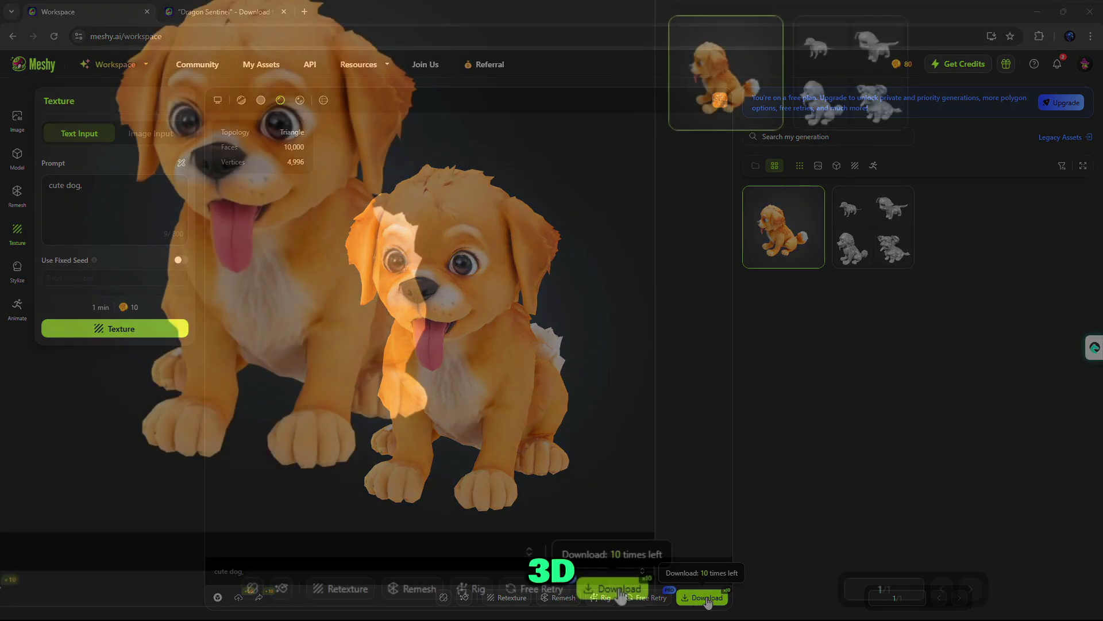
click(707, 598)
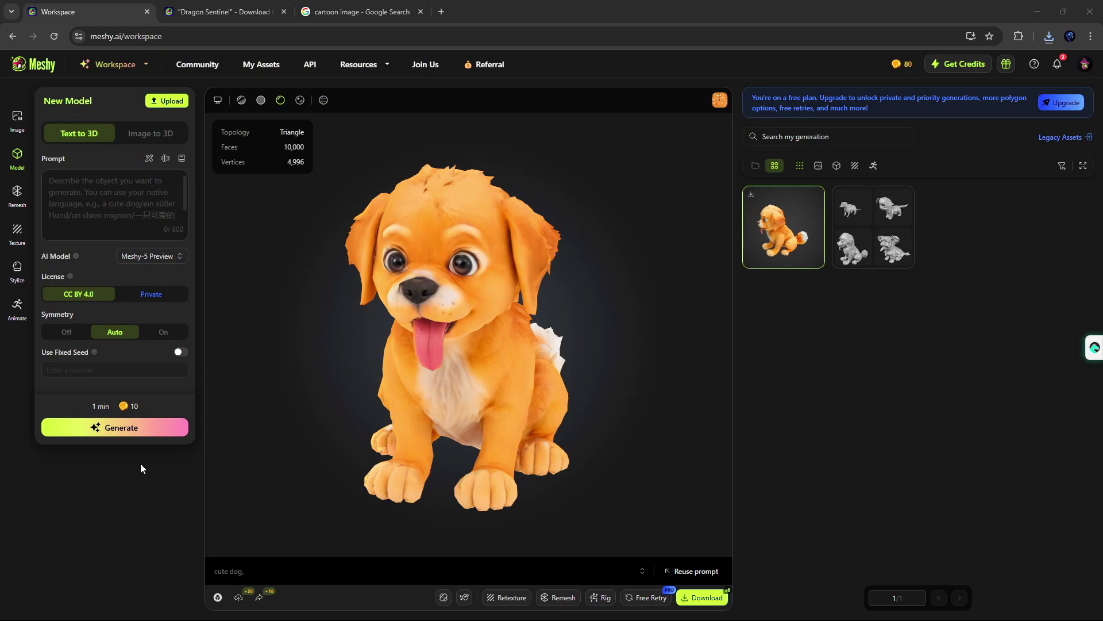
- Upload the cartoon image from Downloads in Image to 3D and generate the Fluffy Joy drafts
click(151, 135)
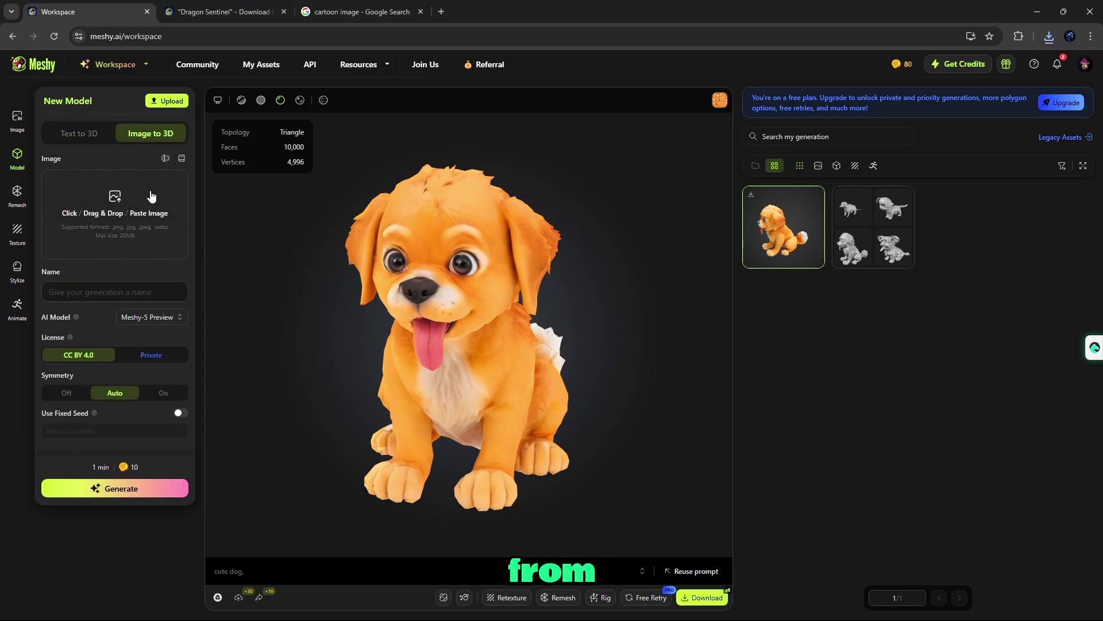
click(118, 217)
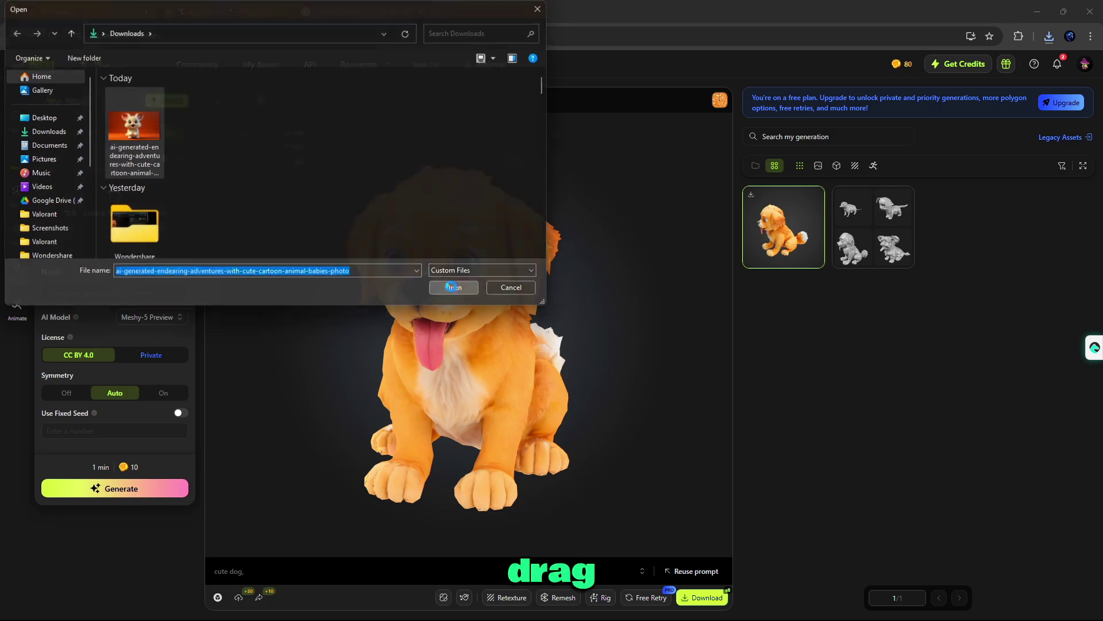
key(Return)
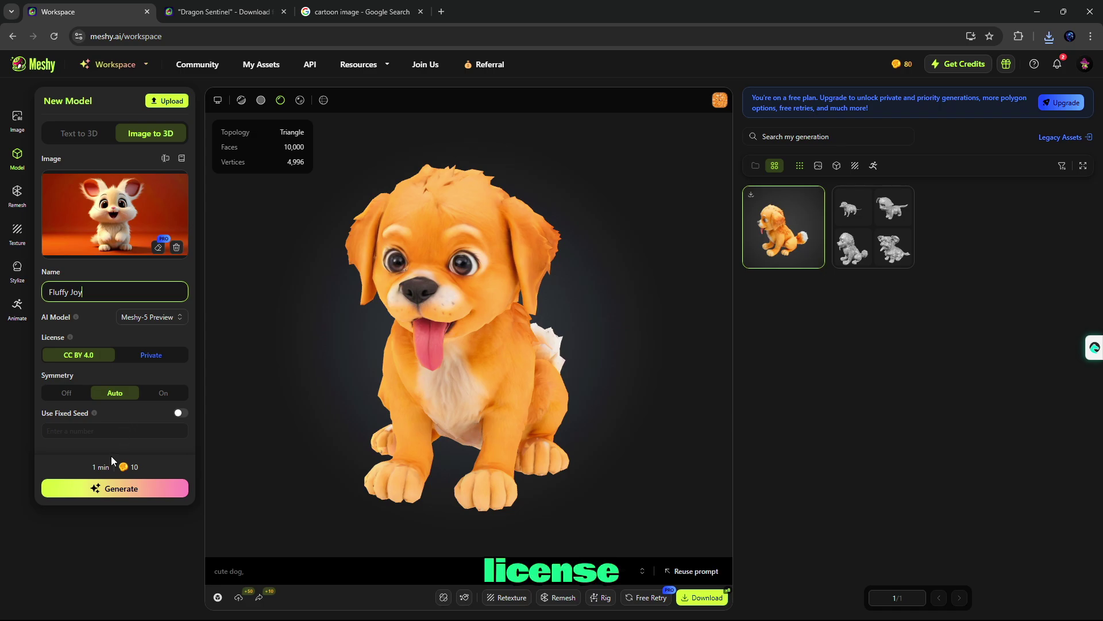
click(112, 490)
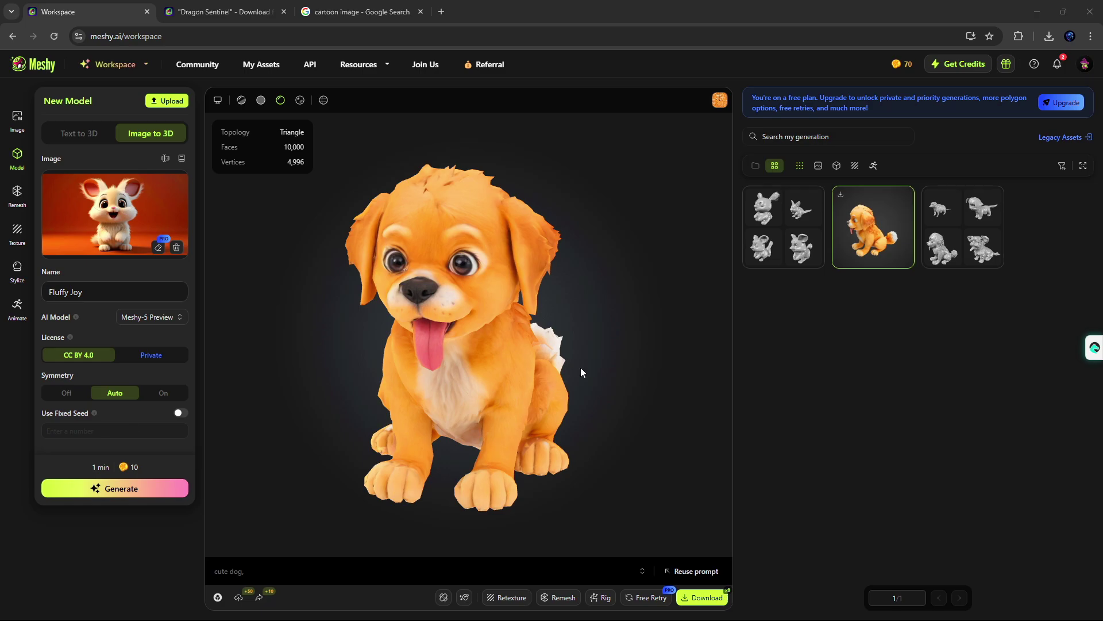
- Generate the textured 10K-triangle model from the bottom-left mouse draft
click(771, 215)
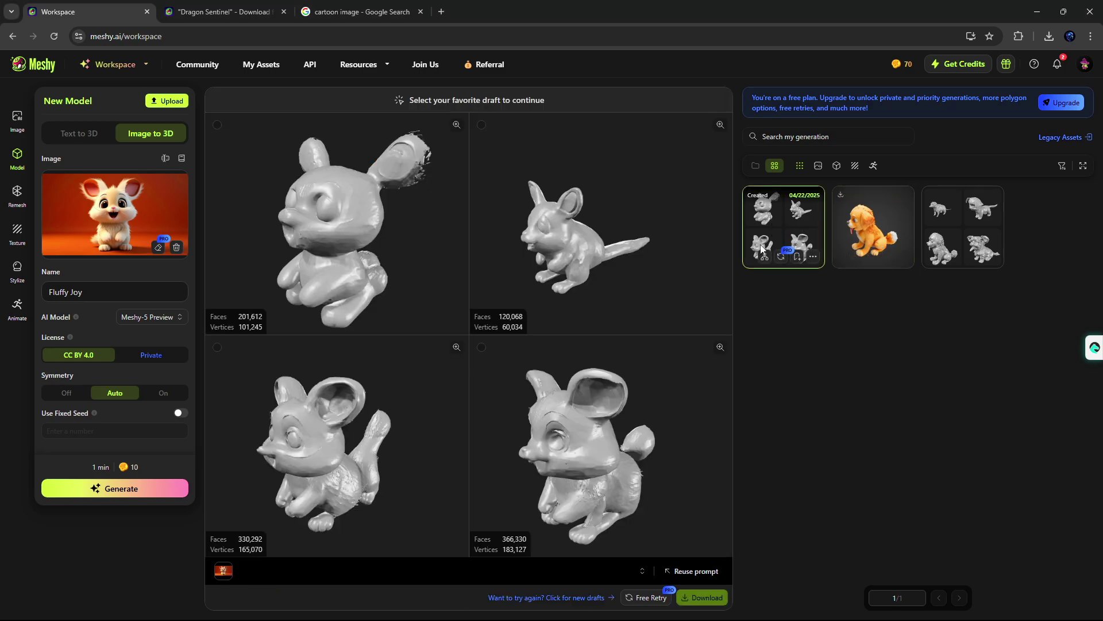
click(439, 463)
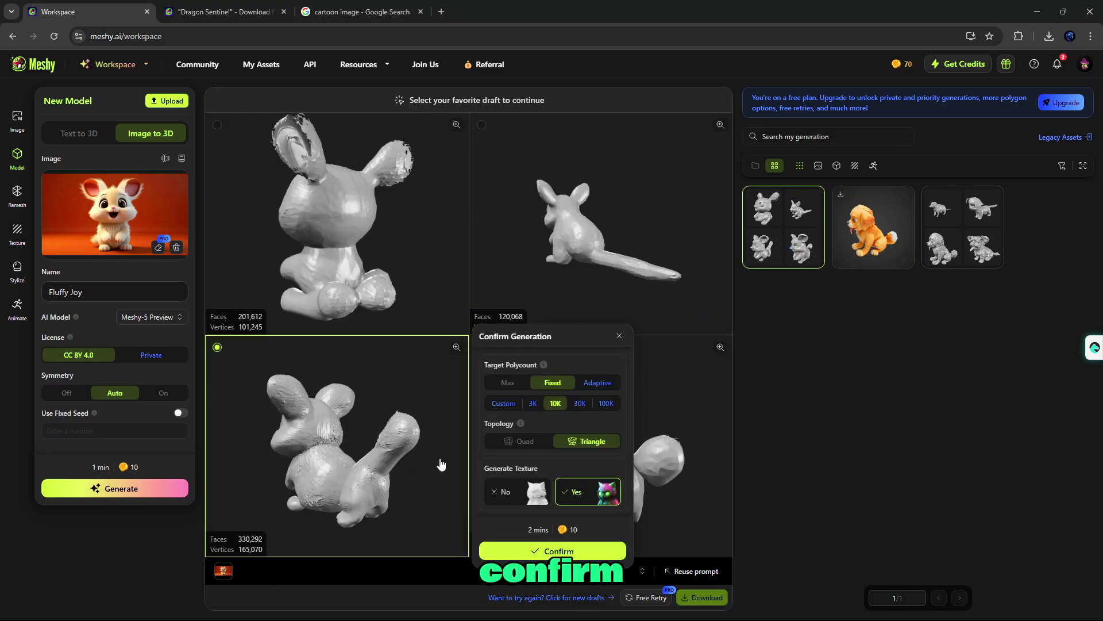
click(562, 550)
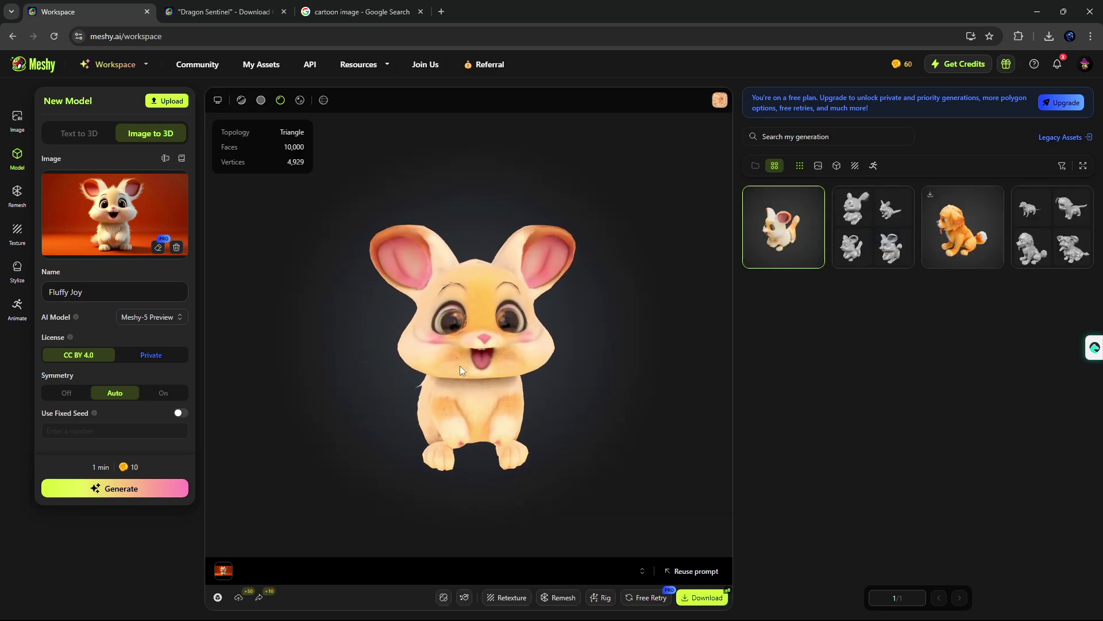
- Zoom and turn the mouse model, toggling Wireframe and Lighting Preview to inspect it
scroll(465, 364, up, 3)
mouse_move(508, 374)
mouse_down()
mouse_move(481, 375)
mouse_move(505, 375)
mouse_up()
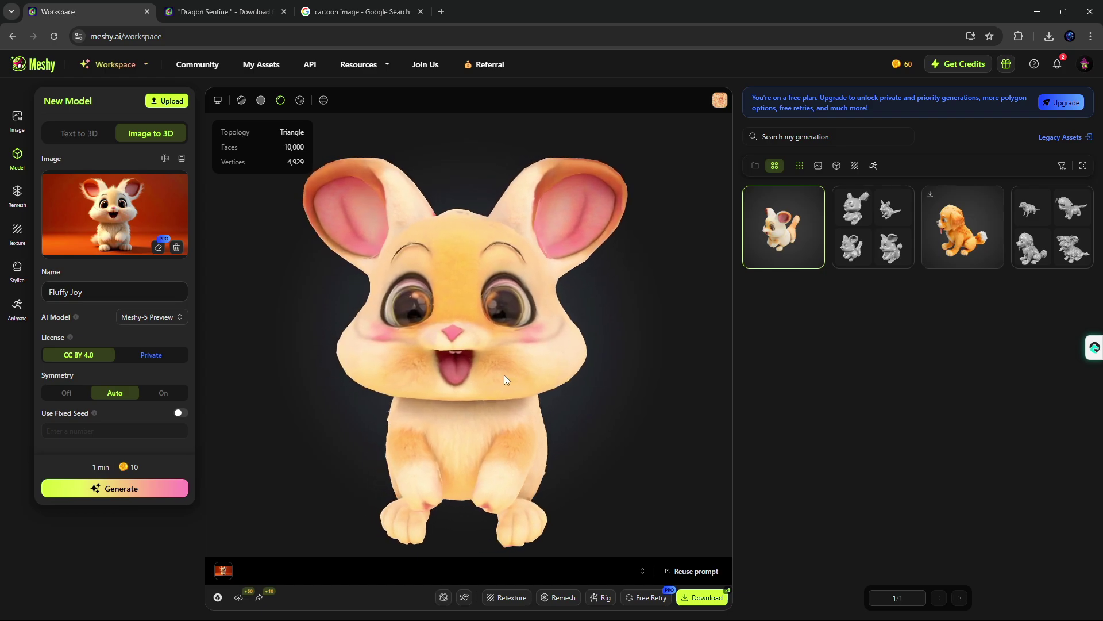
click(323, 100)
click(324, 100)
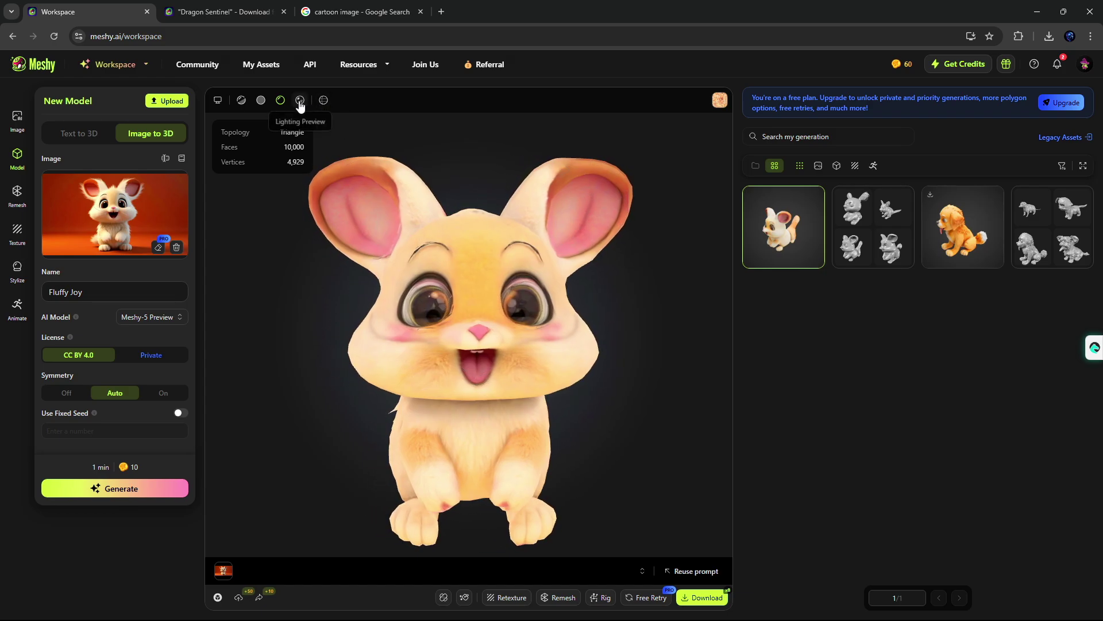
click(300, 100)
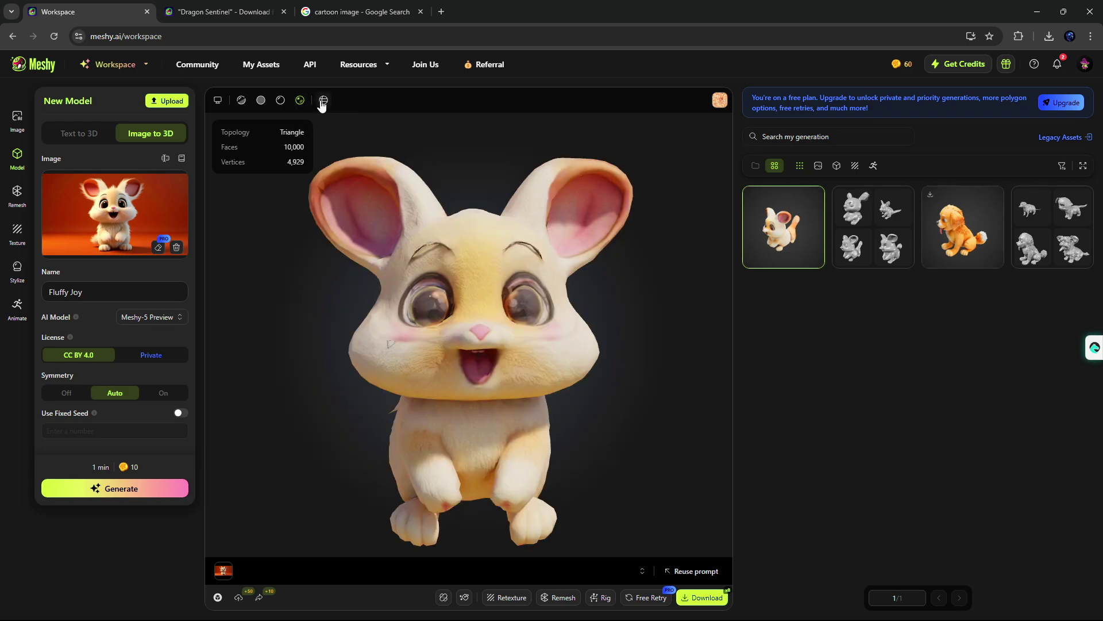
click(323, 102)
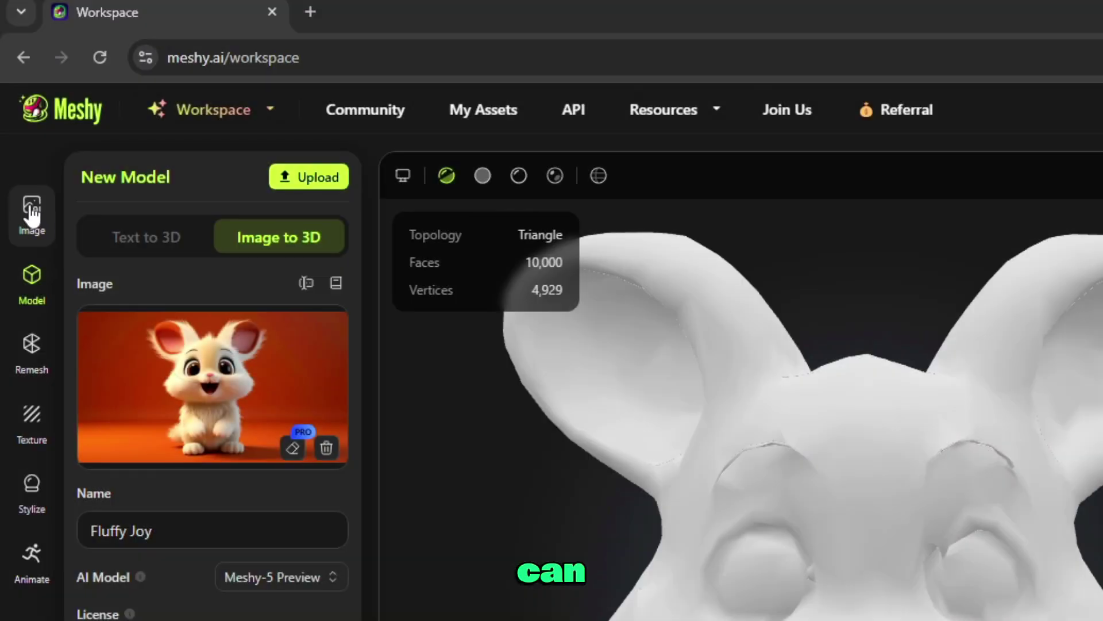
- Start a new image generation with the prompt 'A Dinosaur,' and choose a reference image file
click(18, 119)
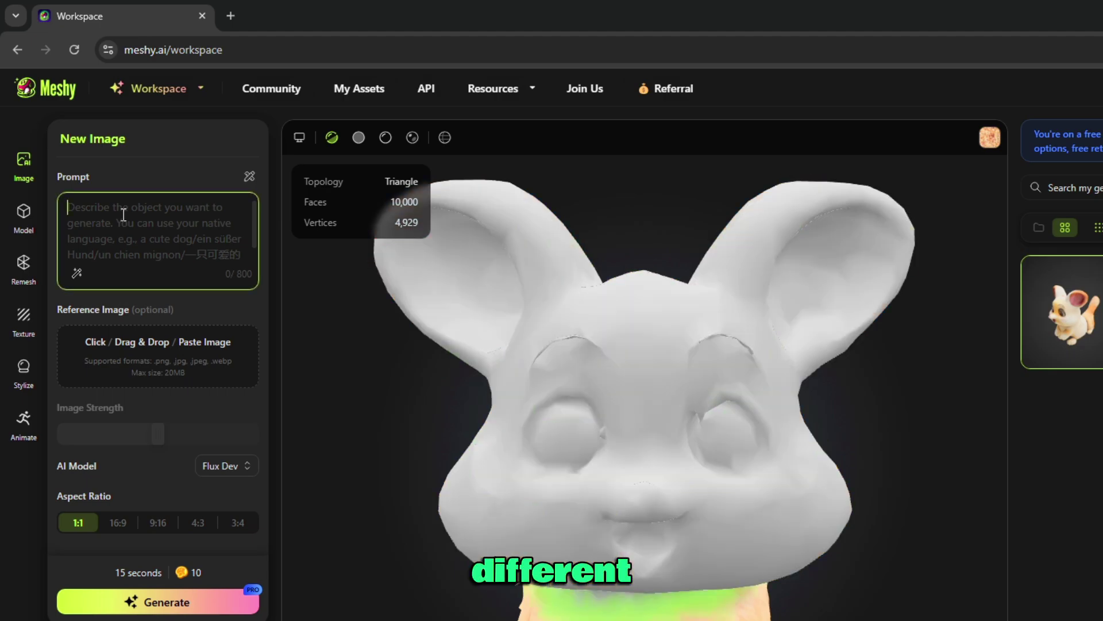
text(A Dinosaur,)
click(178, 357)
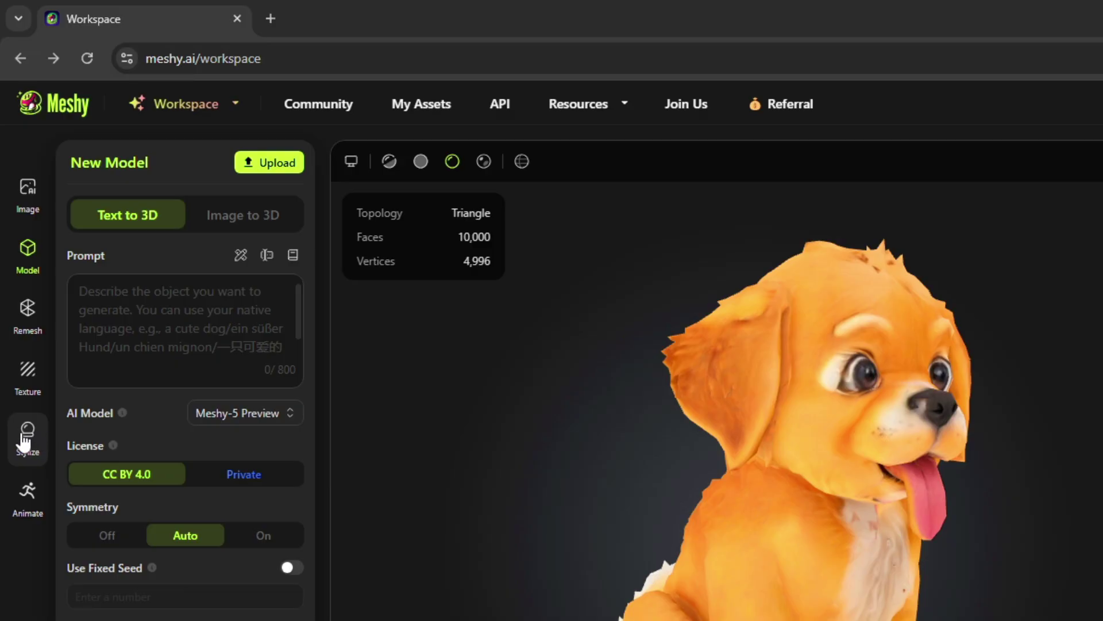
- Restyle the puppy with the PBR art style, turning it to view front and side
click(29, 435)
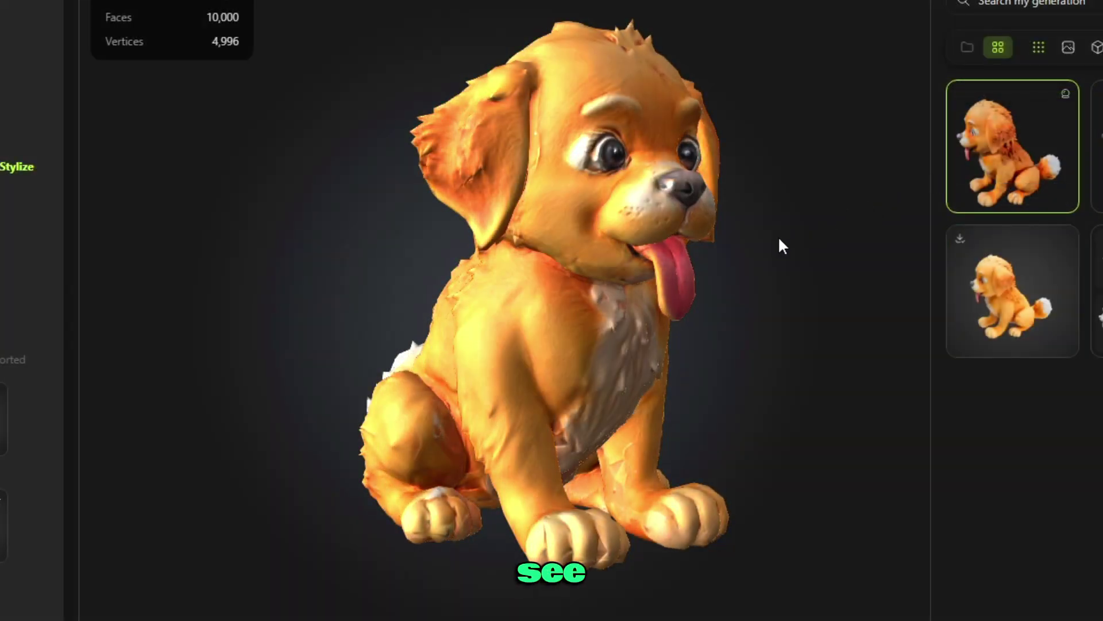
drag(724, 254, 807, 237)
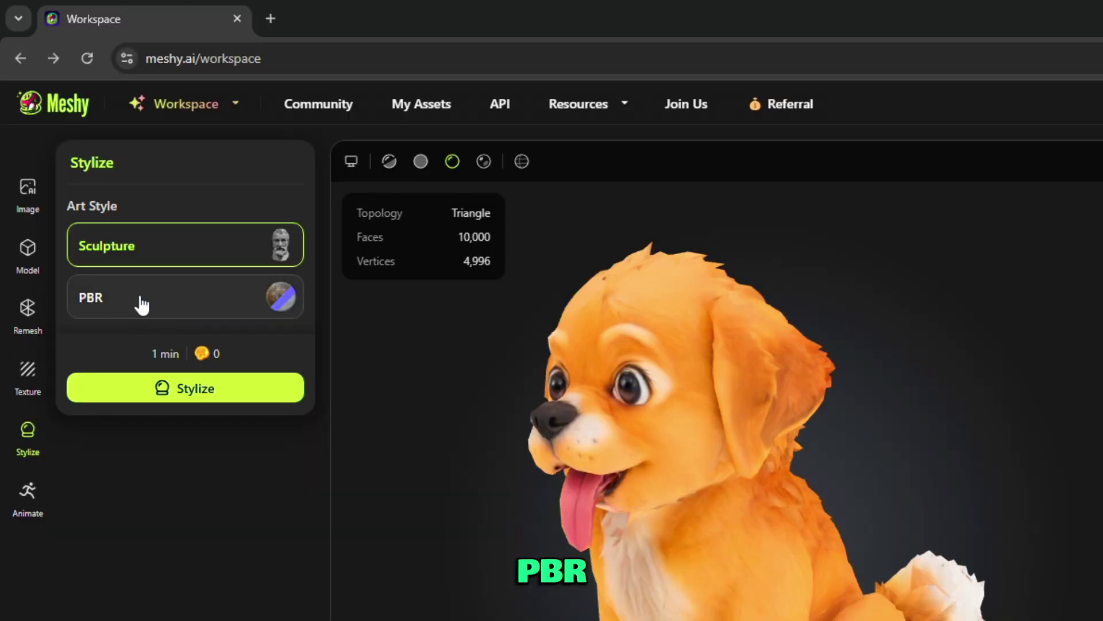
click(141, 301)
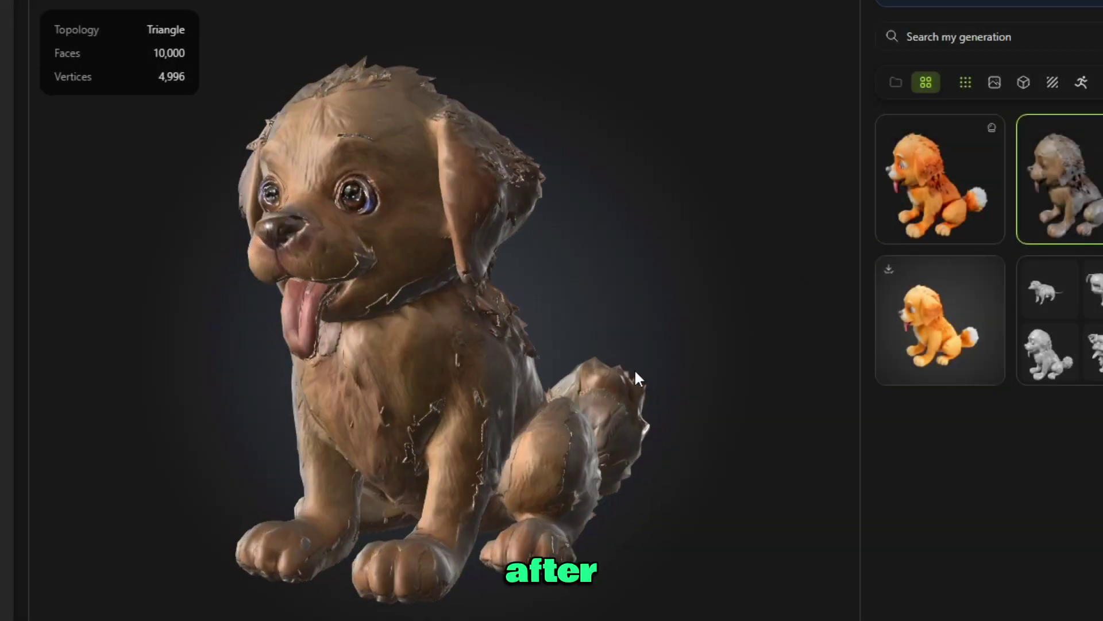
drag(635, 373, 796, 370)
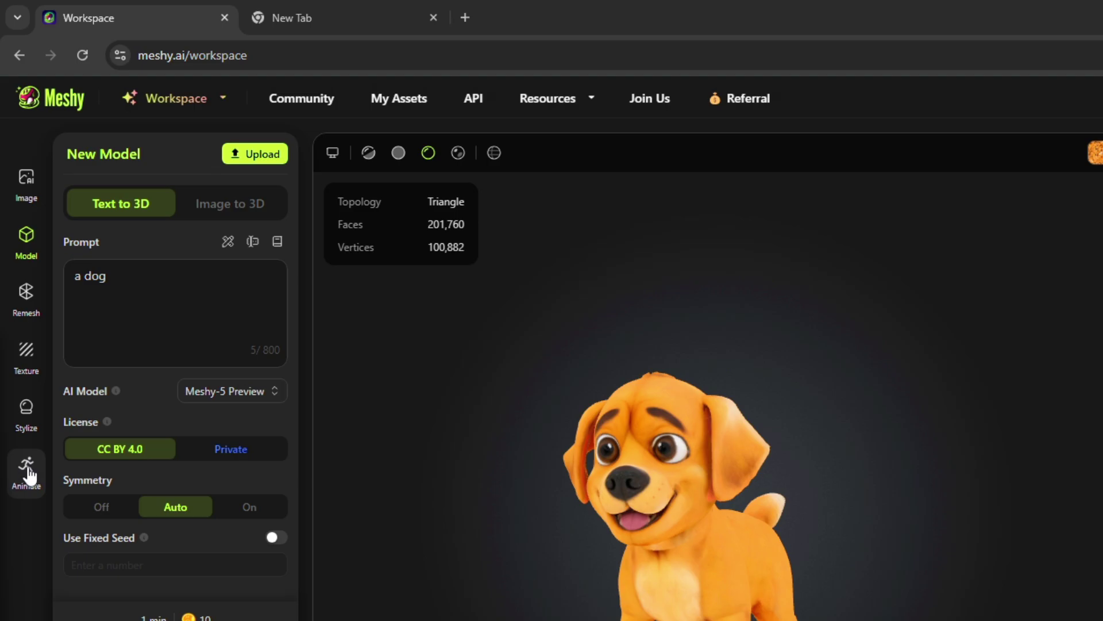
- Scroll through the dog's animation library, focus its search field, then start rigging the dog
click(27, 469)
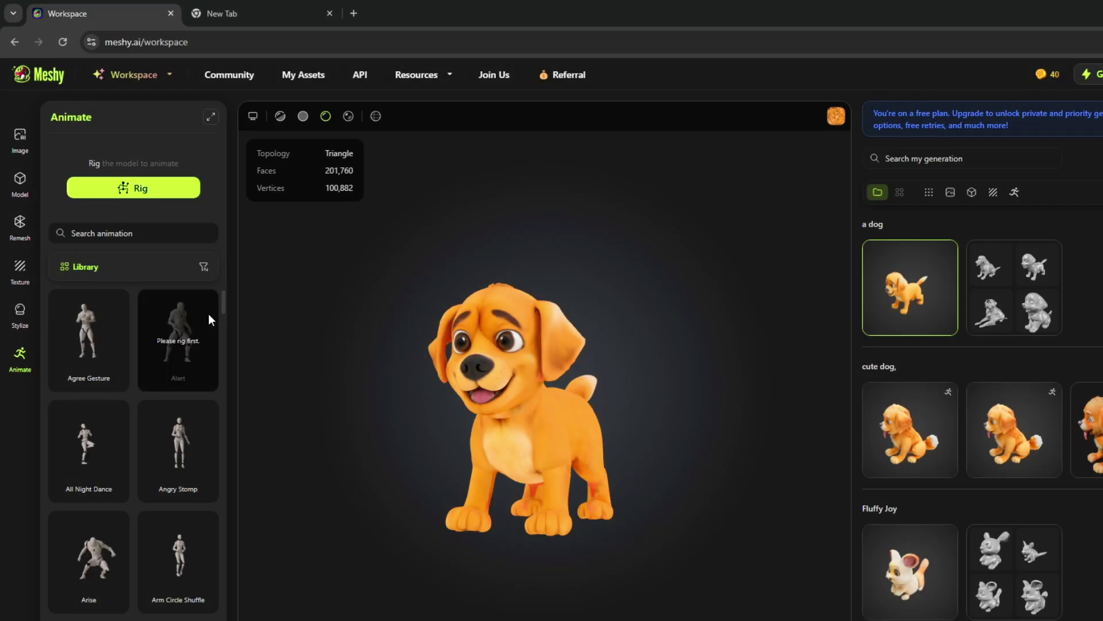
scroll(208, 336, down, 4)
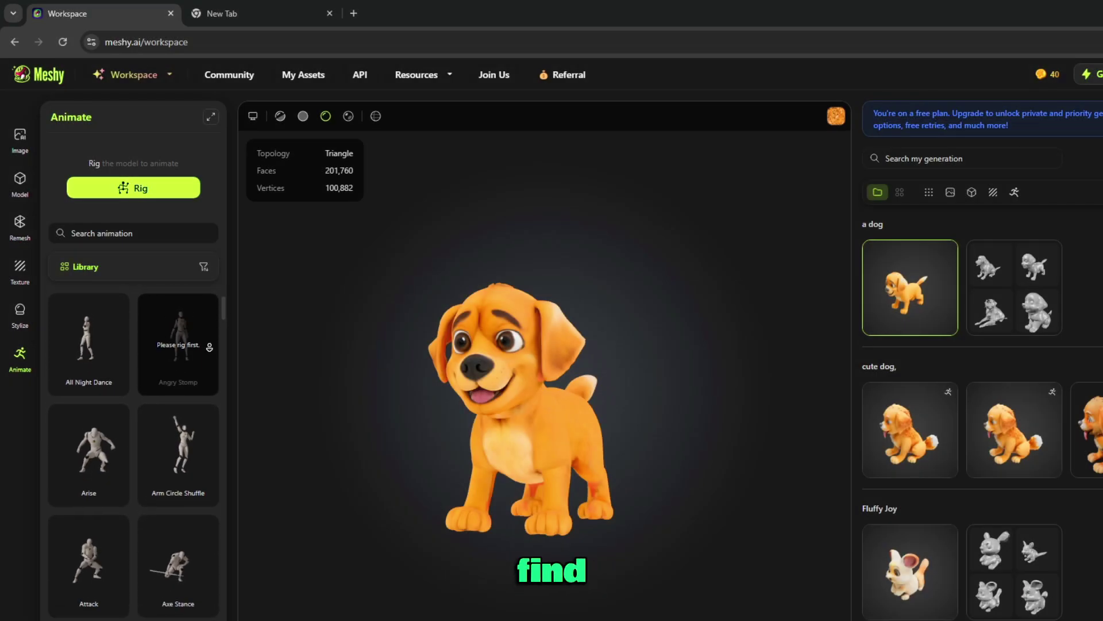
scroll(178, 324, down, 5)
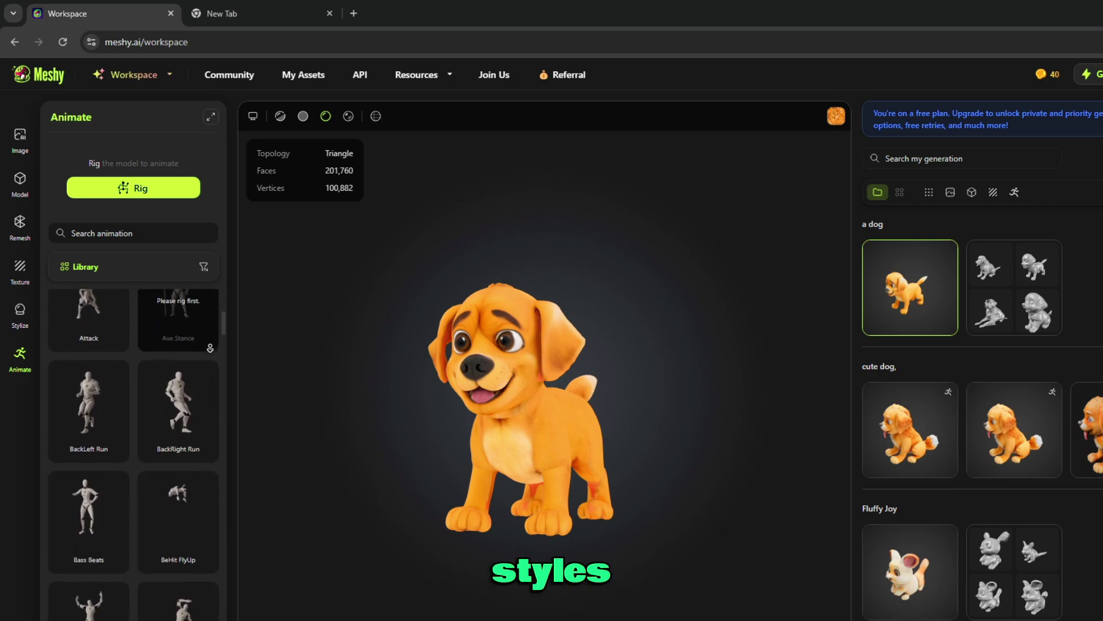
scroll(213, 352, down, 4)
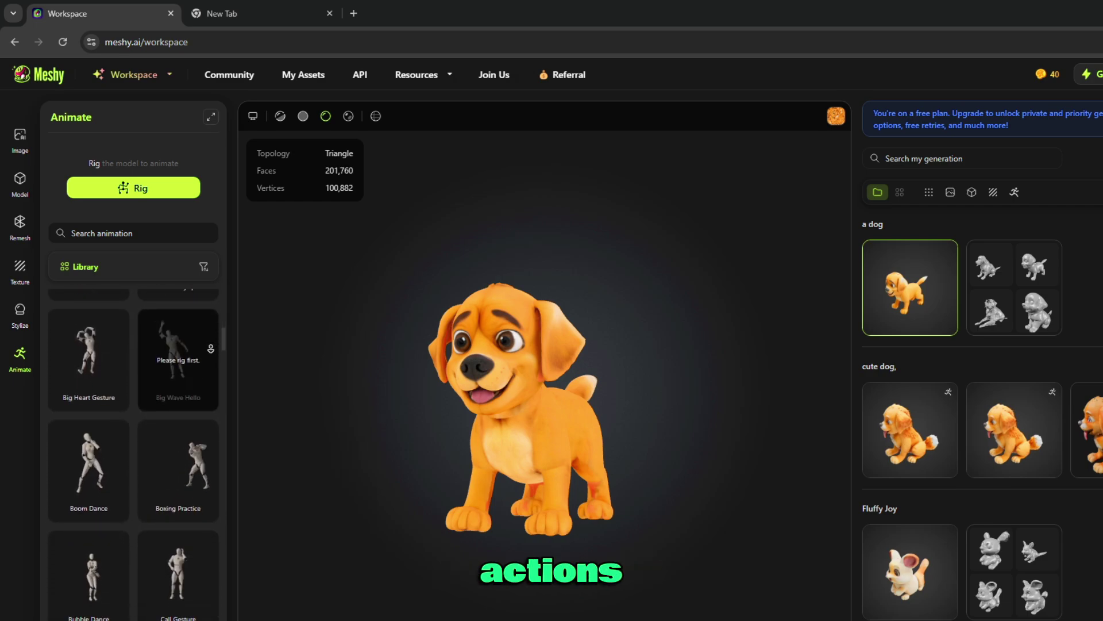
click(130, 234)
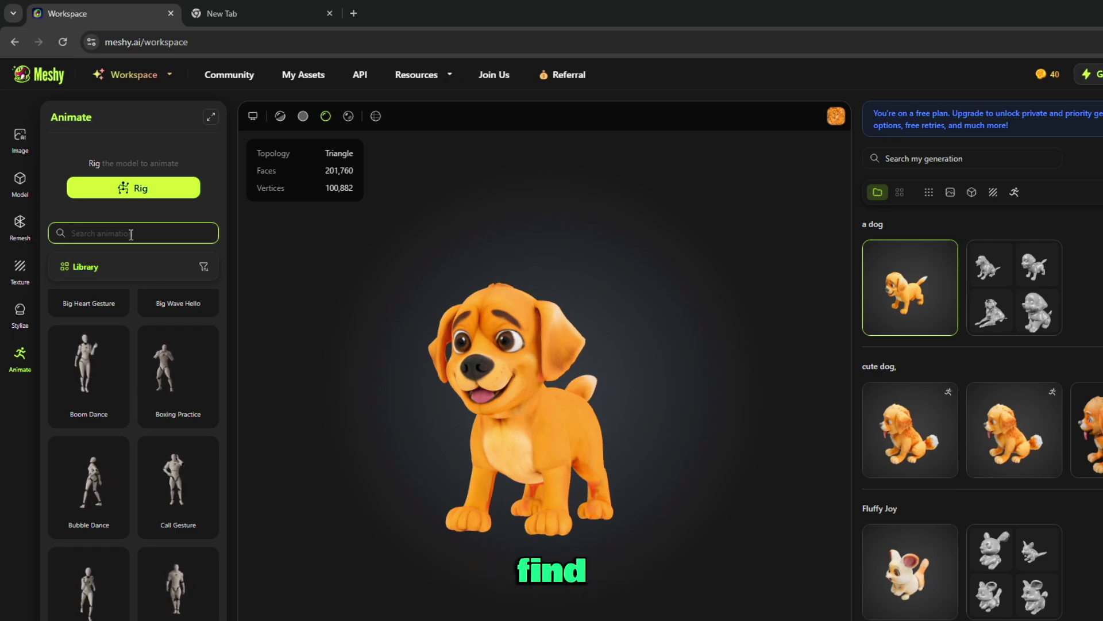
click(137, 190)
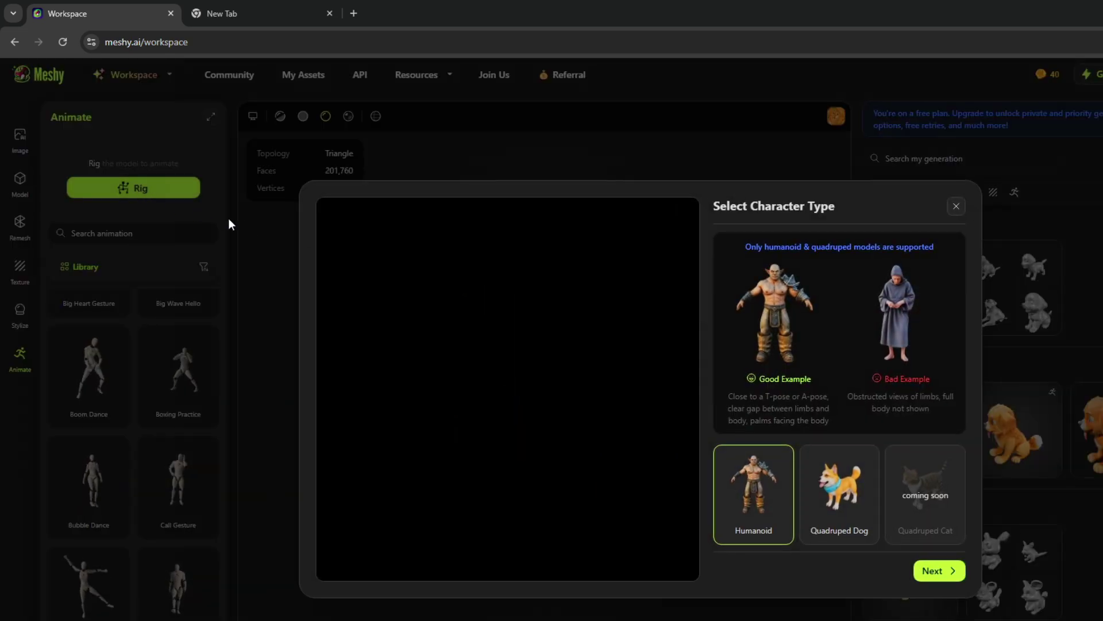
- Rig as Quadruped Dog with rotation Y 42.5, Z 7.1 and height 1.42 m
click(836, 493)
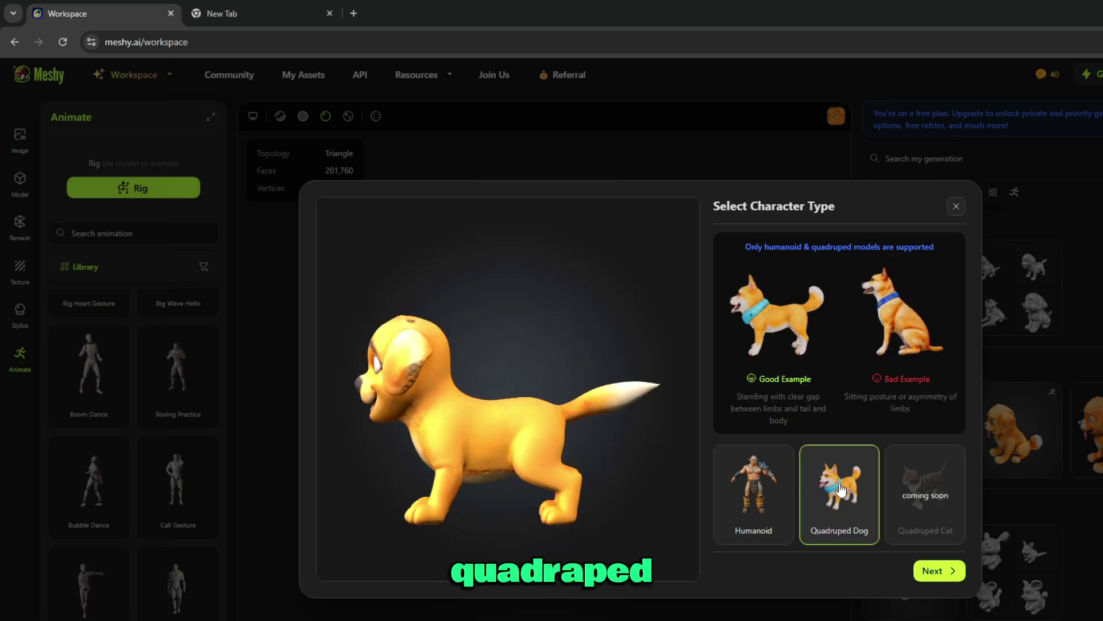
click(948, 573)
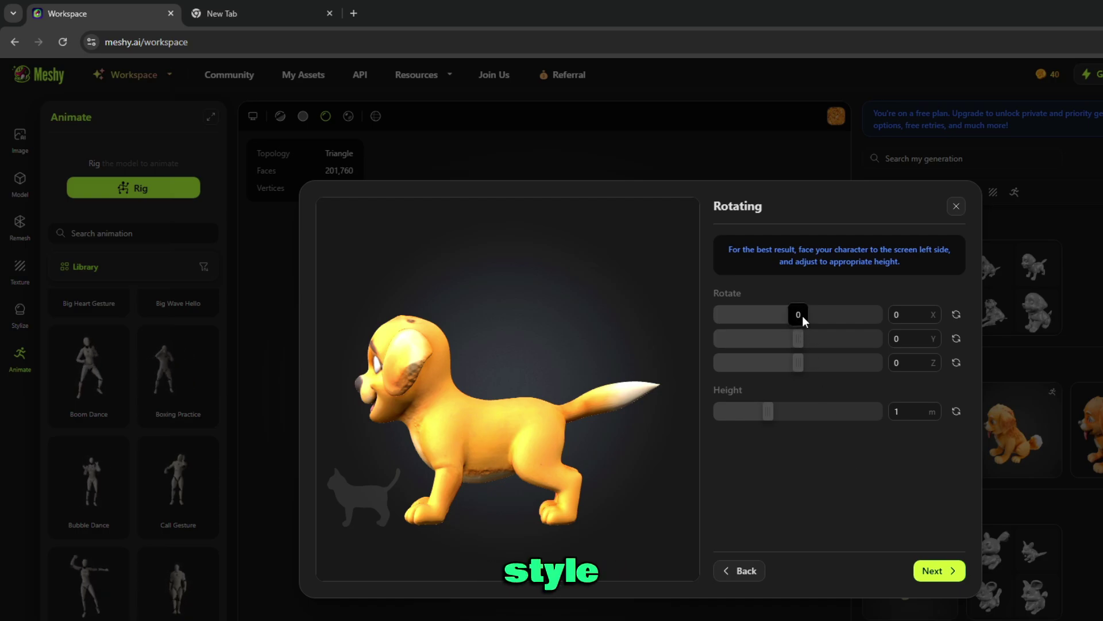
drag(798, 316, 821, 316)
drag(797, 360, 789, 360)
click(802, 362)
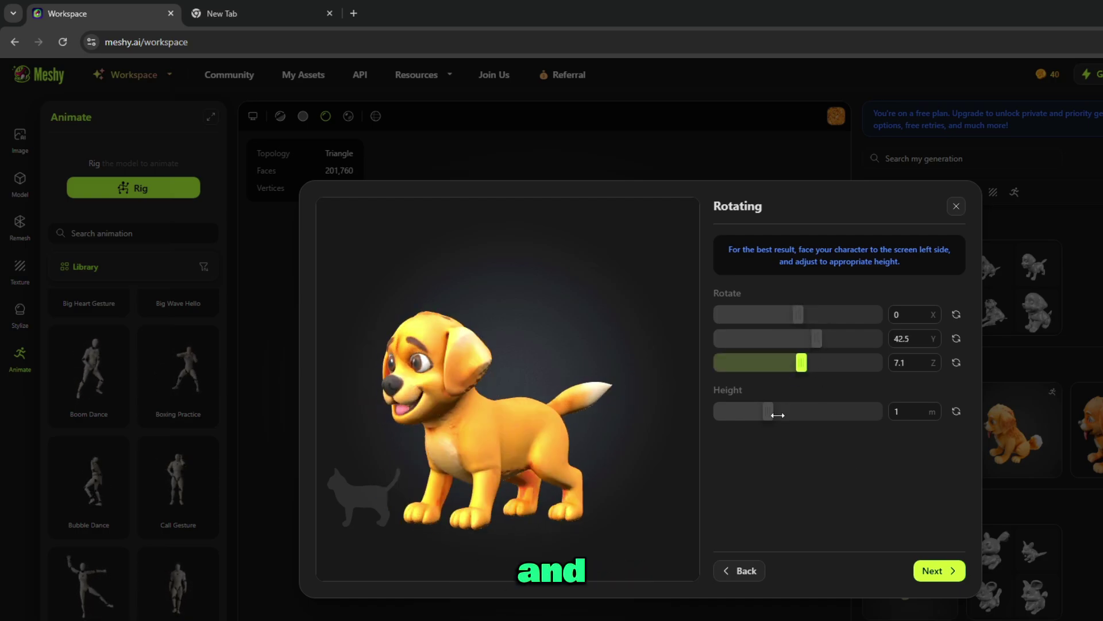
drag(768, 412, 791, 411)
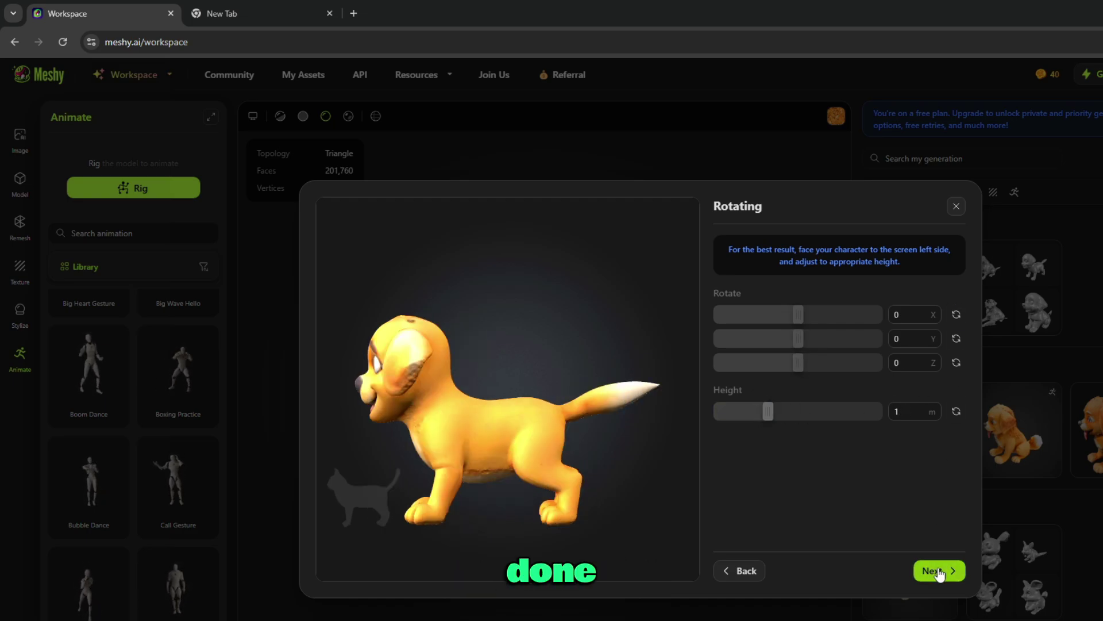
click(939, 572)
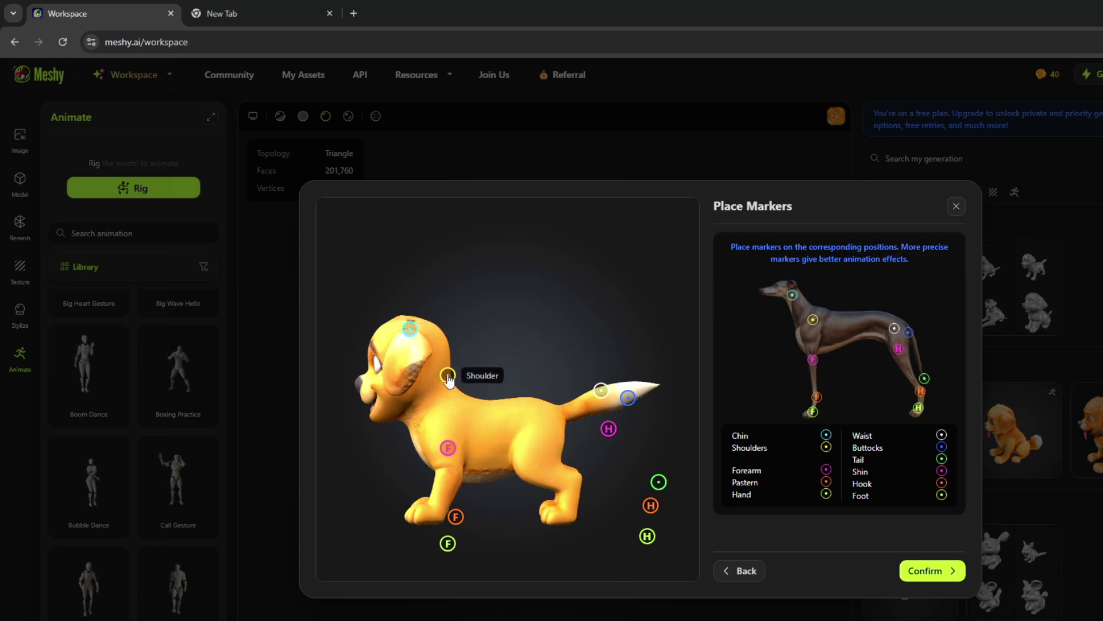
- Place the Shoulder, Pastern, Foot, Hook, Tail, Buttocks, Waist and Shin markers on the dog's joints and confirm
drag(449, 381, 446, 410)
drag(456, 516, 444, 494)
drag(448, 543, 427, 518)
drag(647, 539, 555, 515)
drag(651, 505, 577, 486)
drag(659, 481, 632, 384)
drag(628, 397, 544, 409)
drag(632, 383, 636, 389)
drag(609, 429, 534, 454)
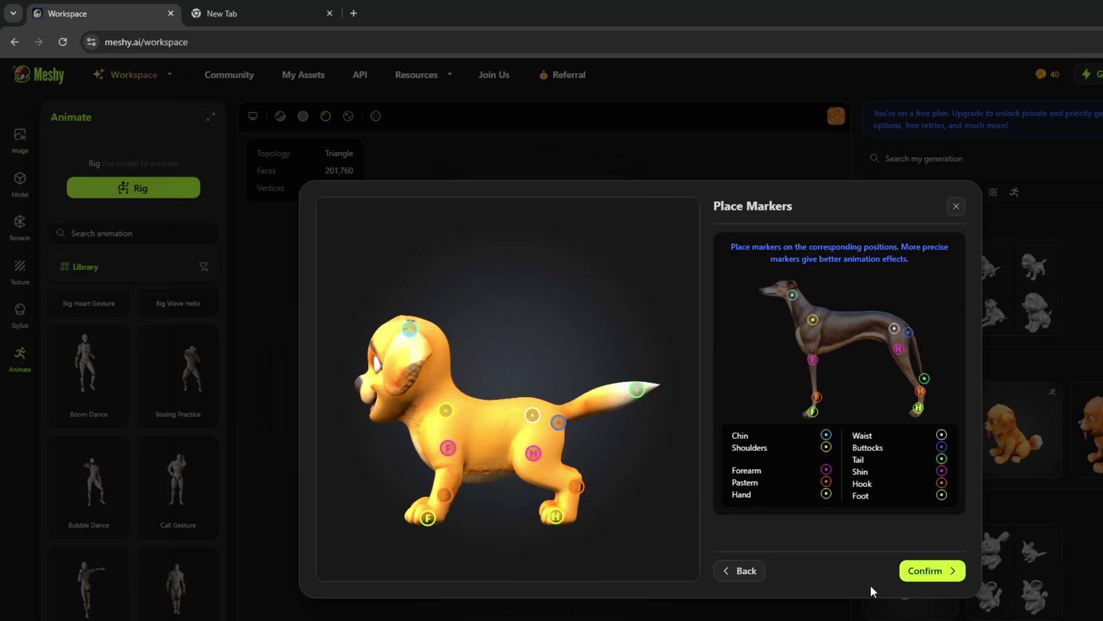
click(914, 573)
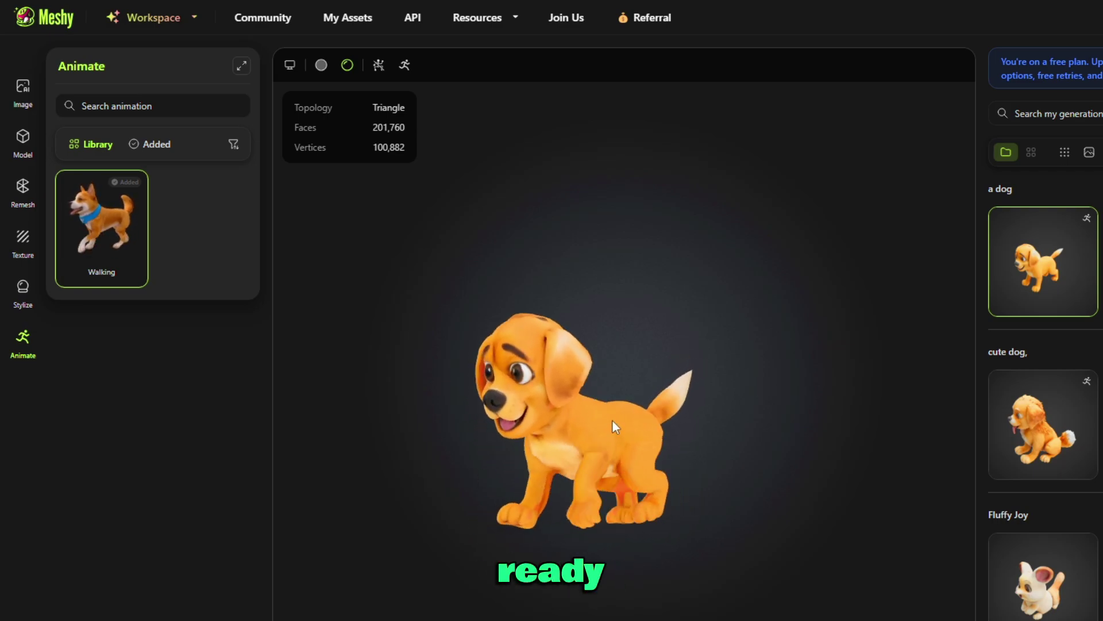
- Play the dog's Walking animation with its rig skeleton shown
click(402, 66)
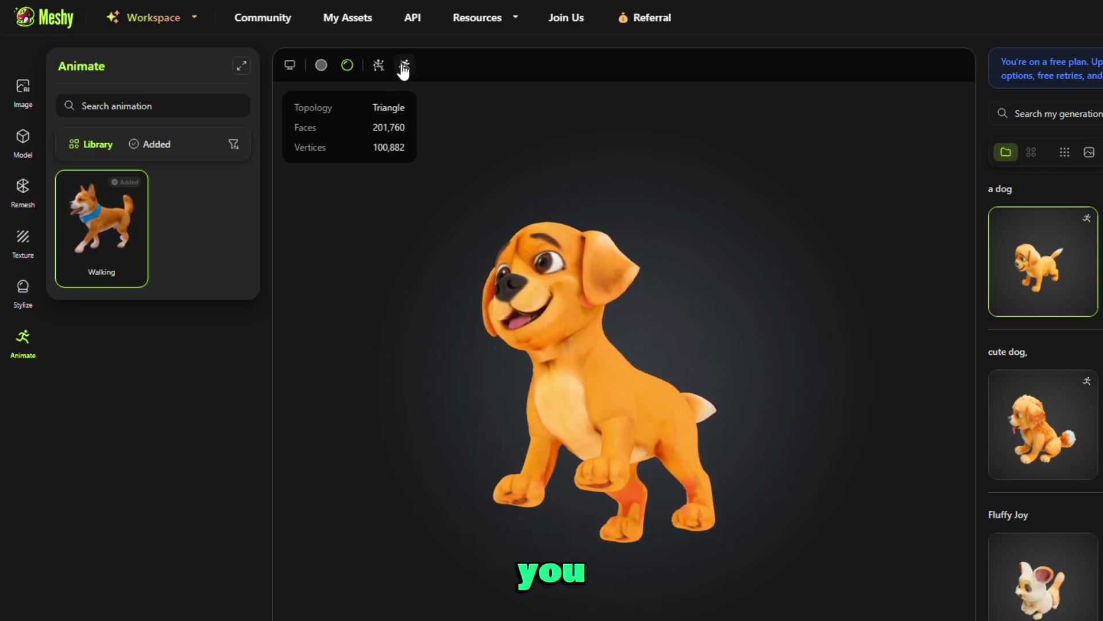
click(378, 65)
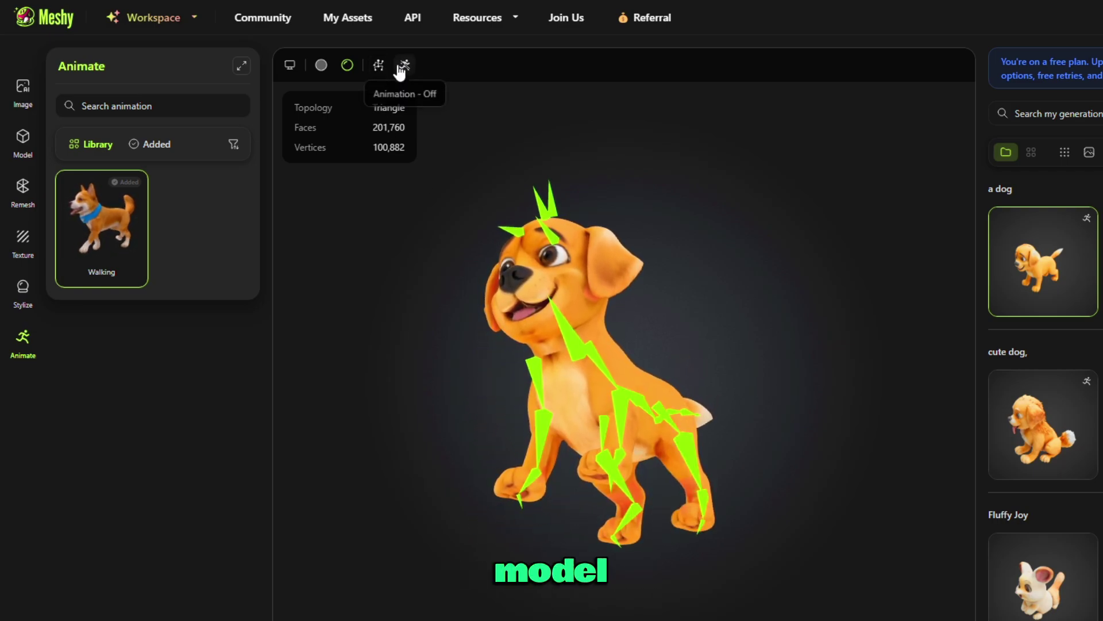
click(404, 65)
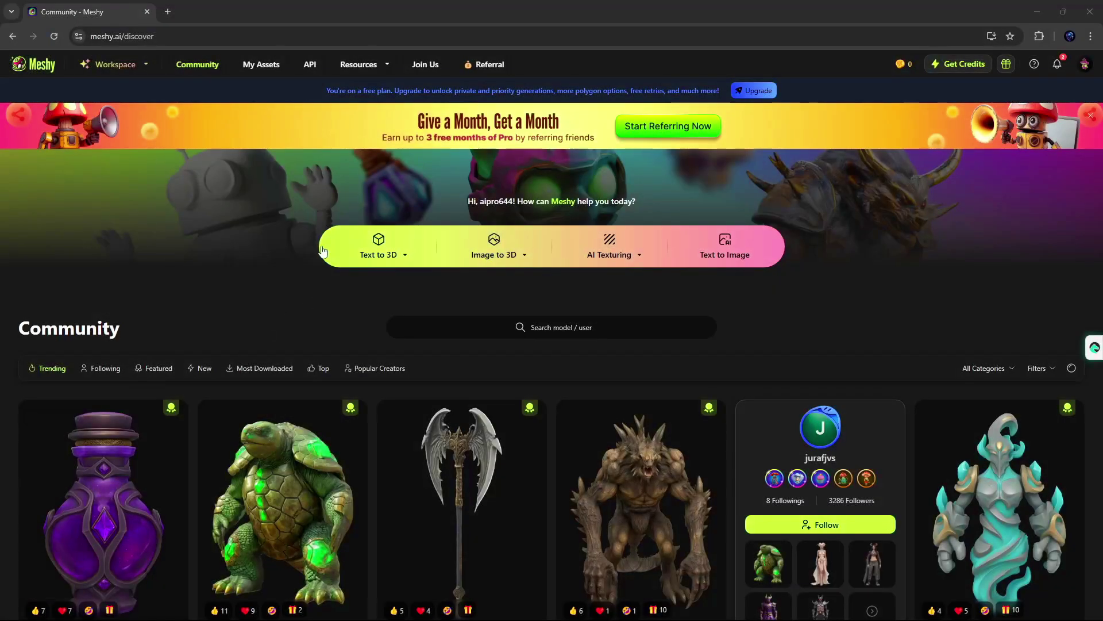
- Open the API page and scroll through its API keys and credit usage
mouse_move(396, 69)
click(308, 65)
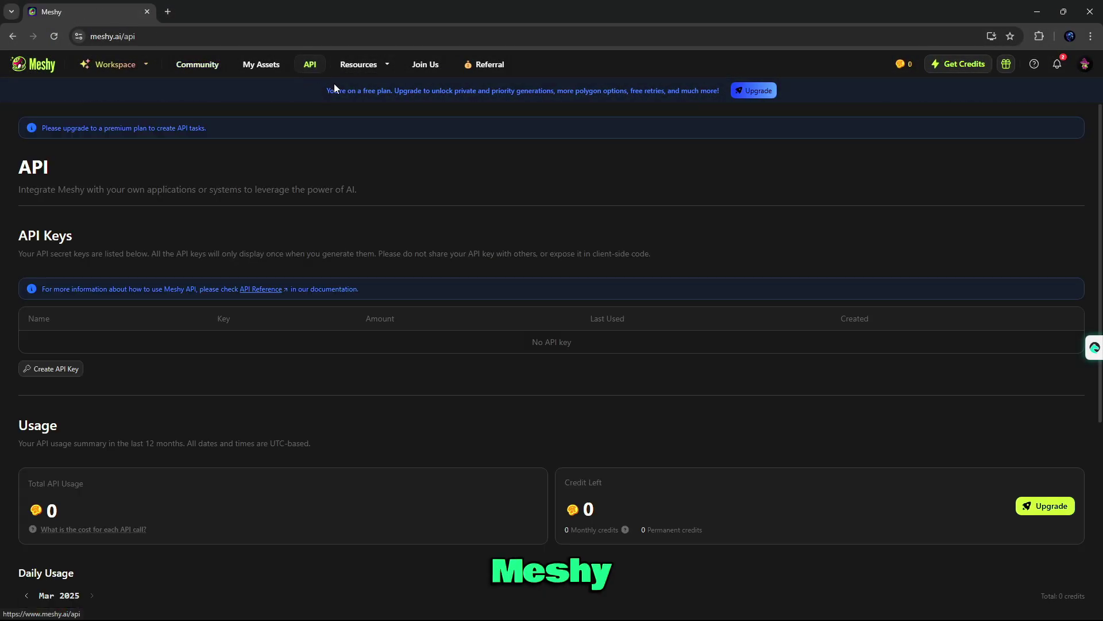
scroll(1072, 273, down, 3)
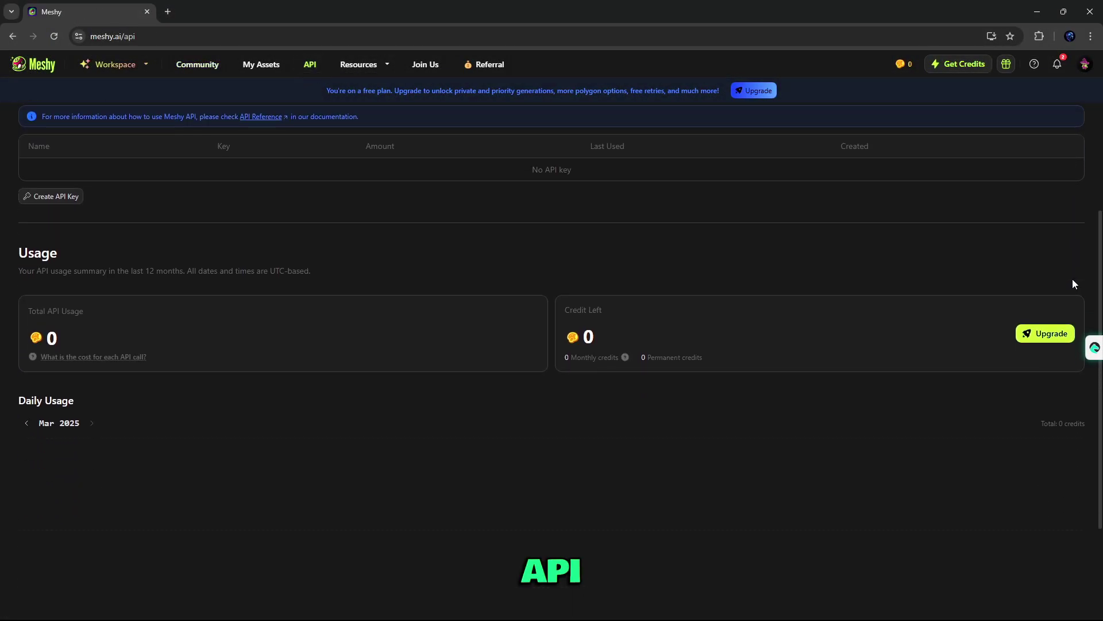
scroll(1072, 278, up, 3)
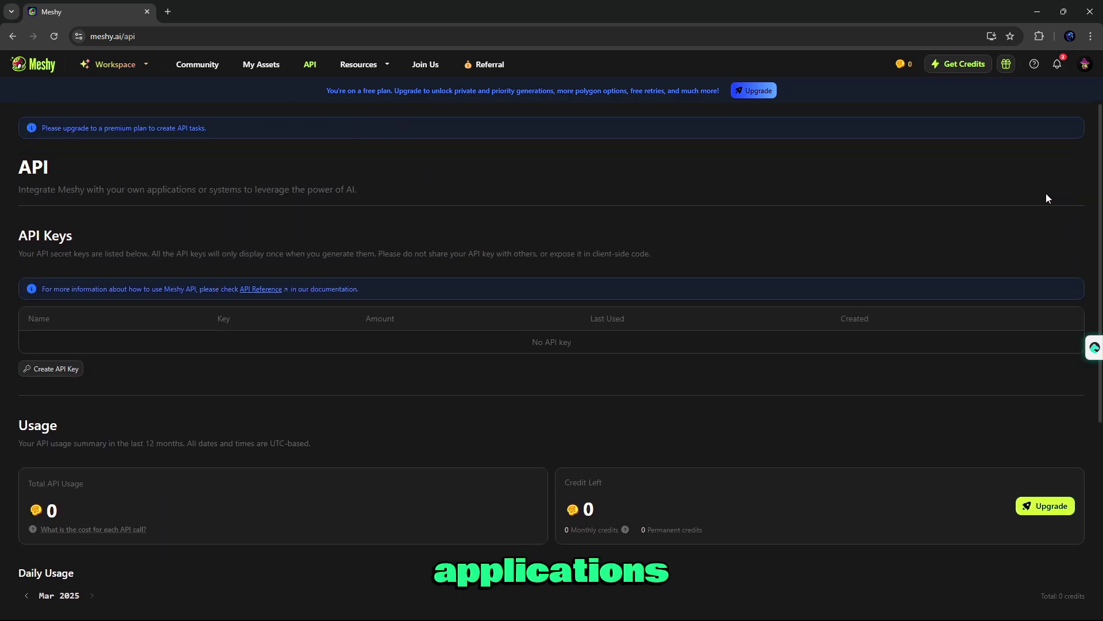
mouse_move(384, 70)
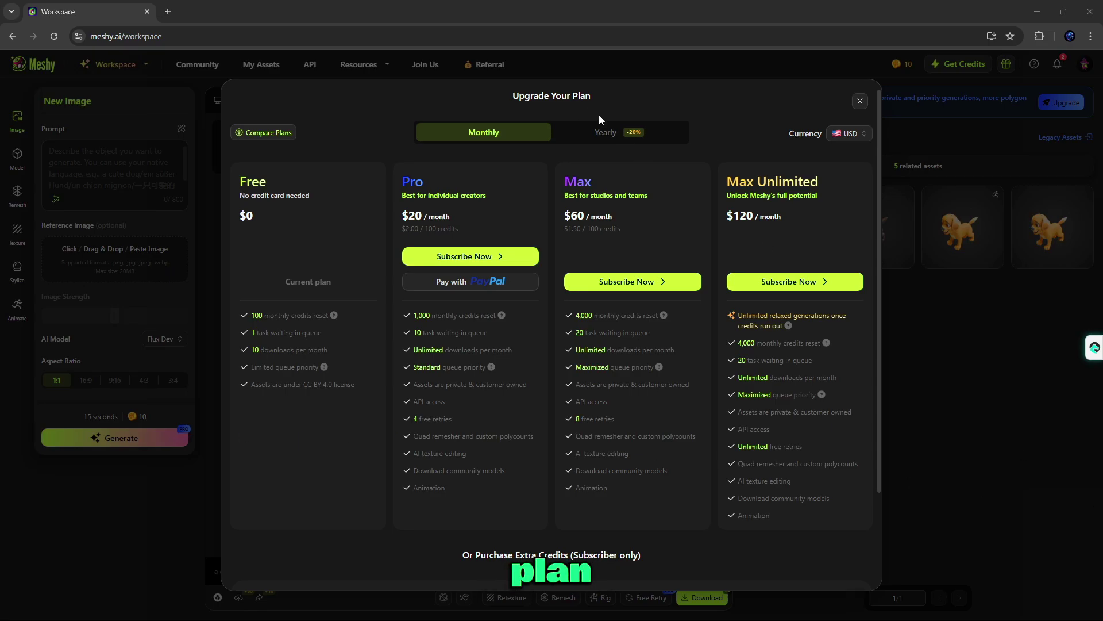
- Compare Yearly versus Monthly plan prices, ending on Yearly, then scroll the Community model grid
click(611, 133)
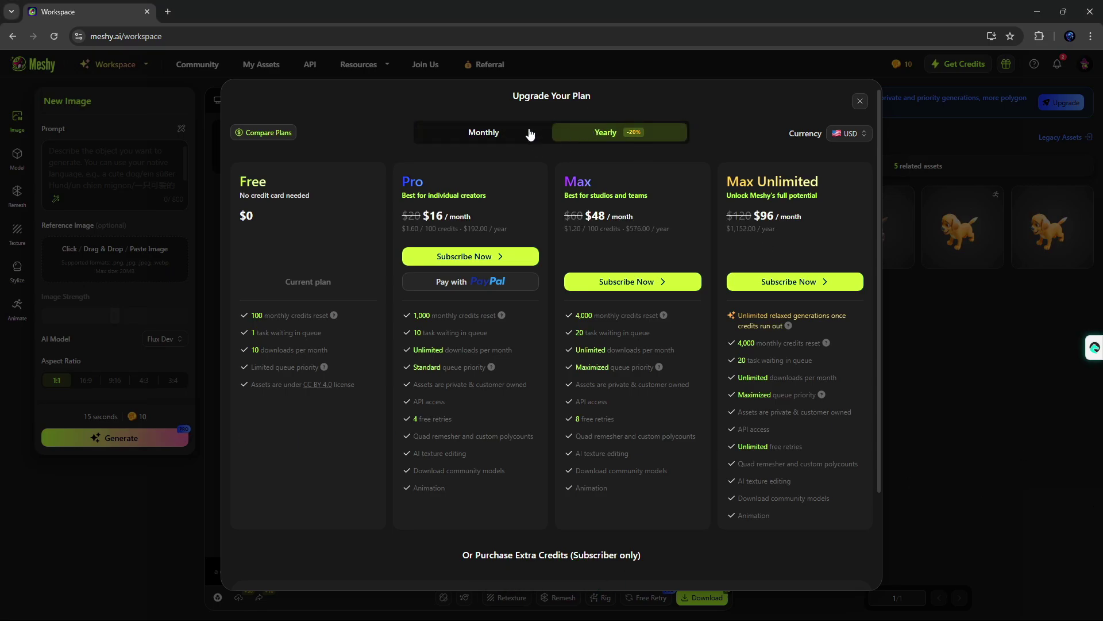
click(530, 134)
click(593, 134)
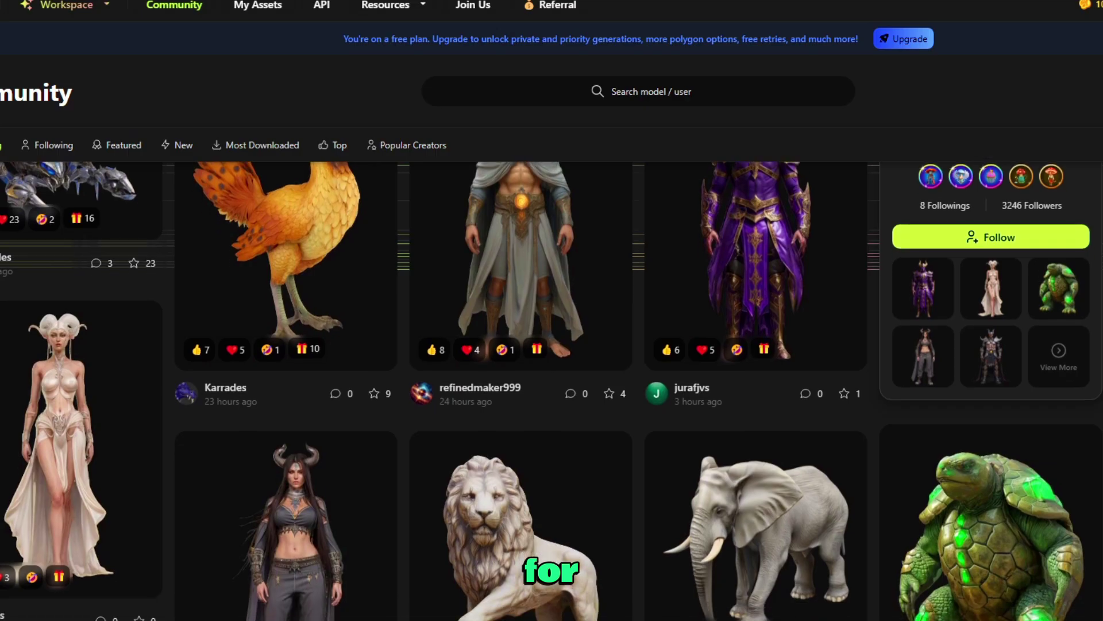
scroll(551, 391, down, 5)
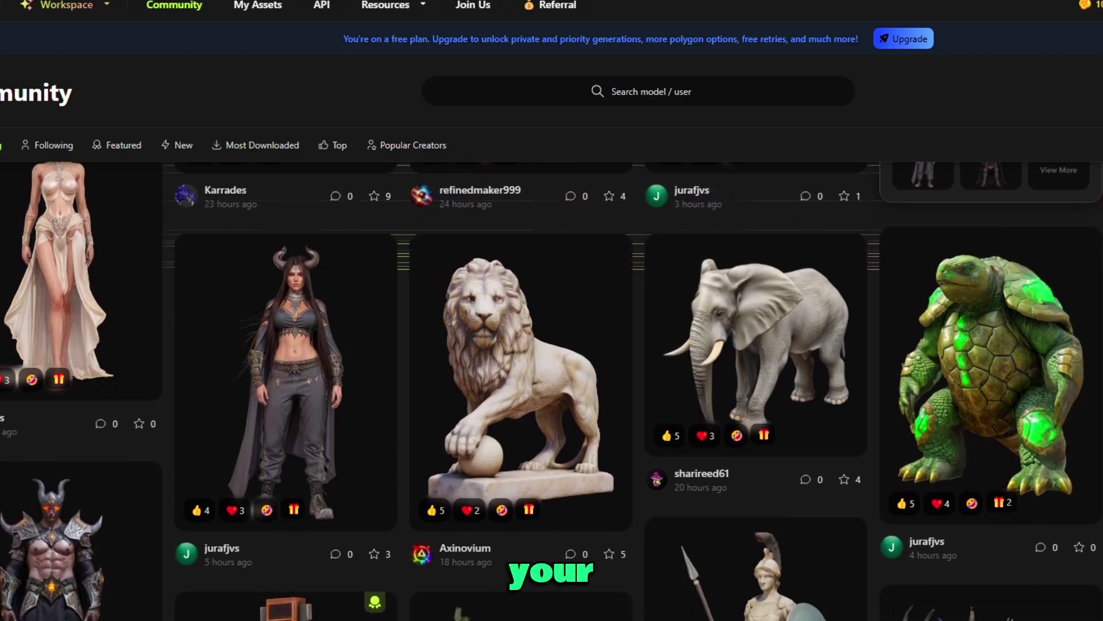
scroll(552, 391, down, 5)
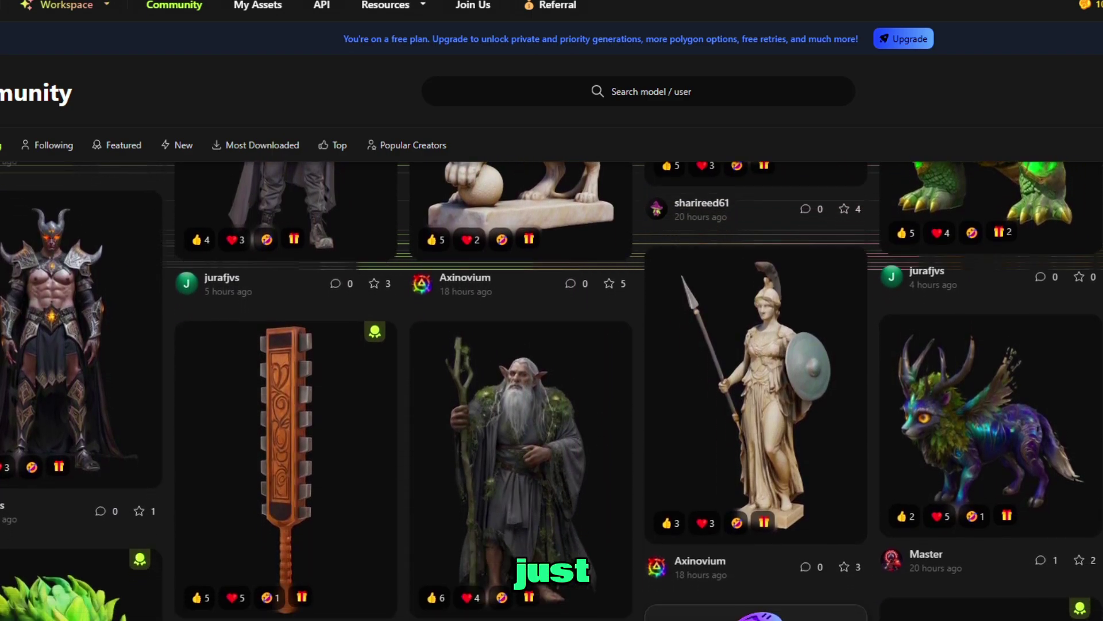